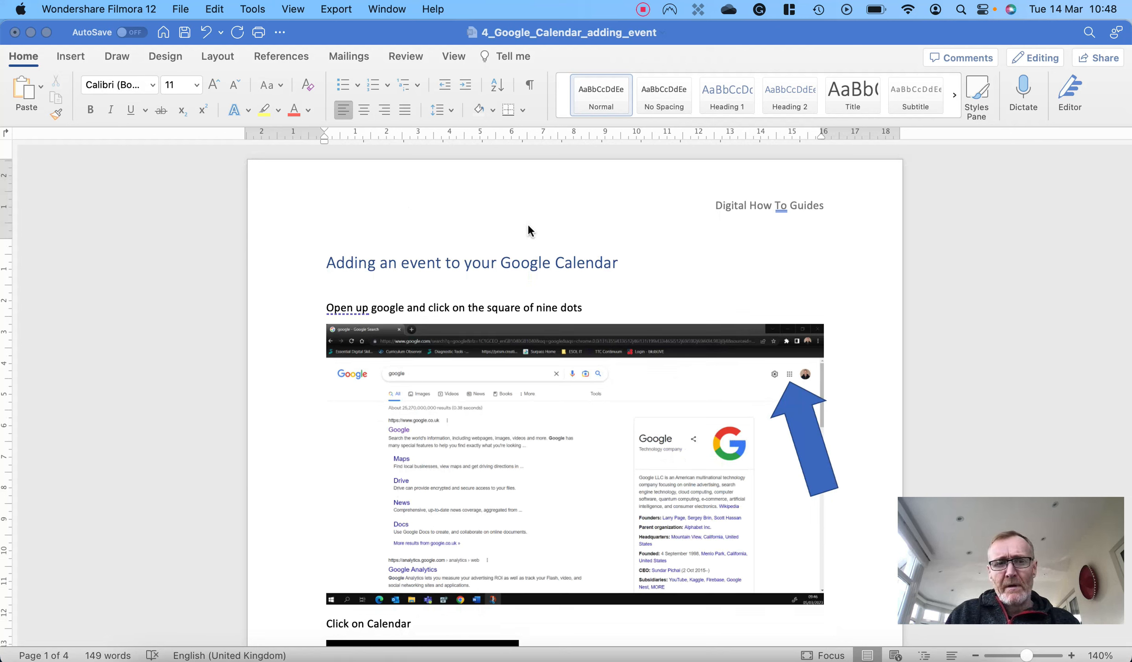
- Create a Ukrainian translation of the whole document as a separate copy
click(403, 55)
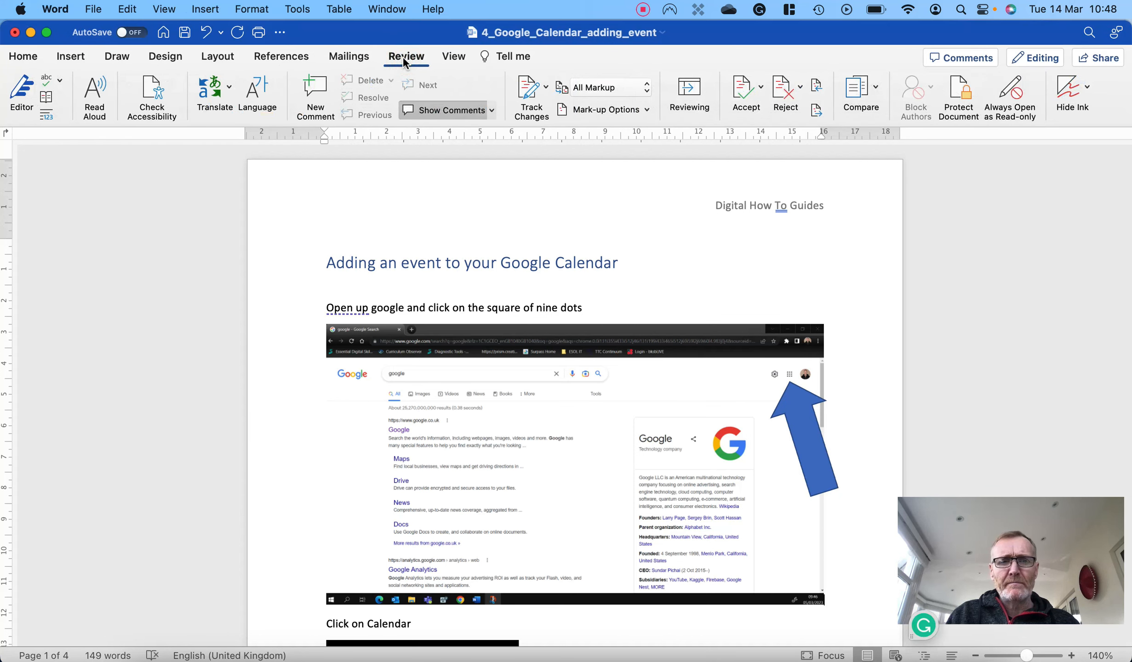
click(228, 89)
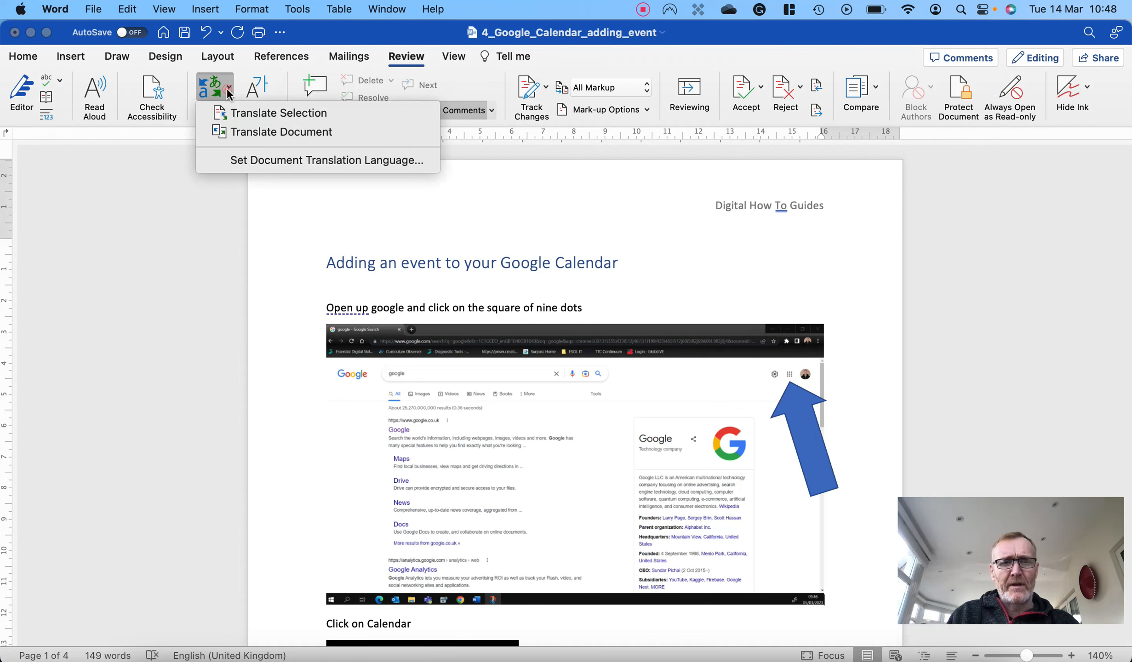
click(248, 133)
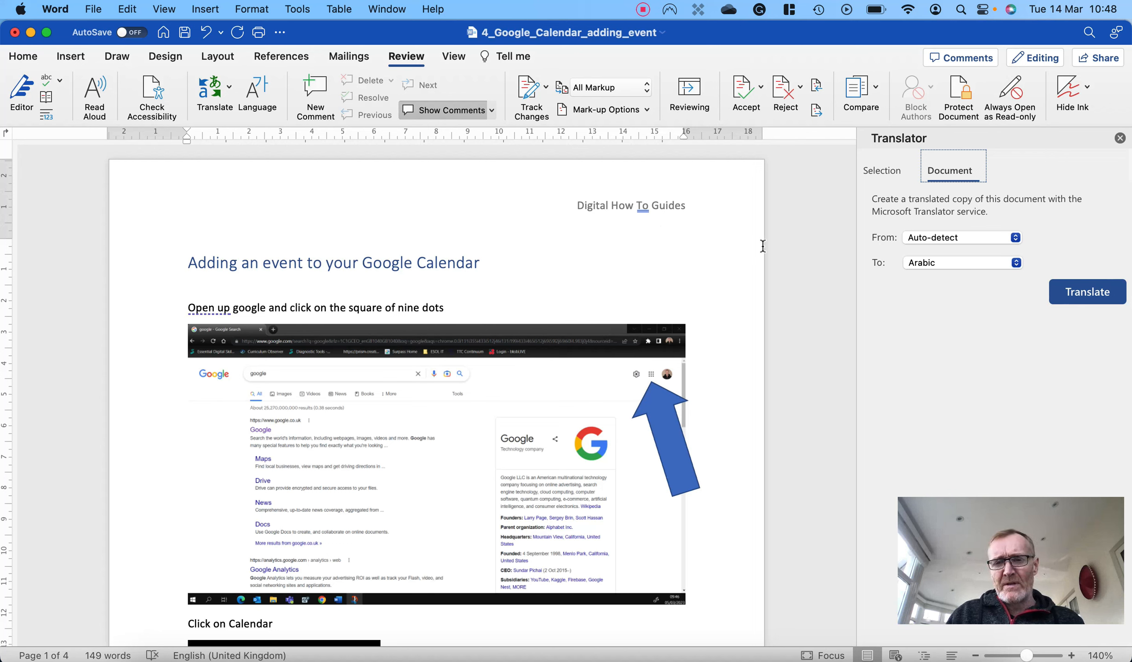
click(1015, 266)
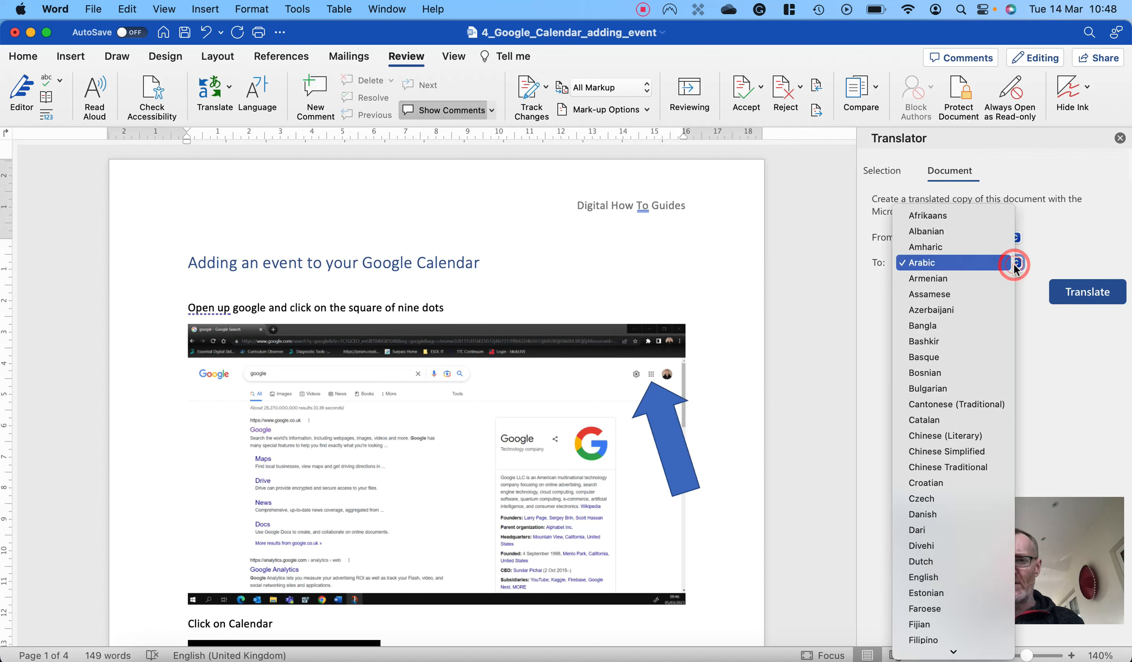
scroll(957, 396, down, 15)
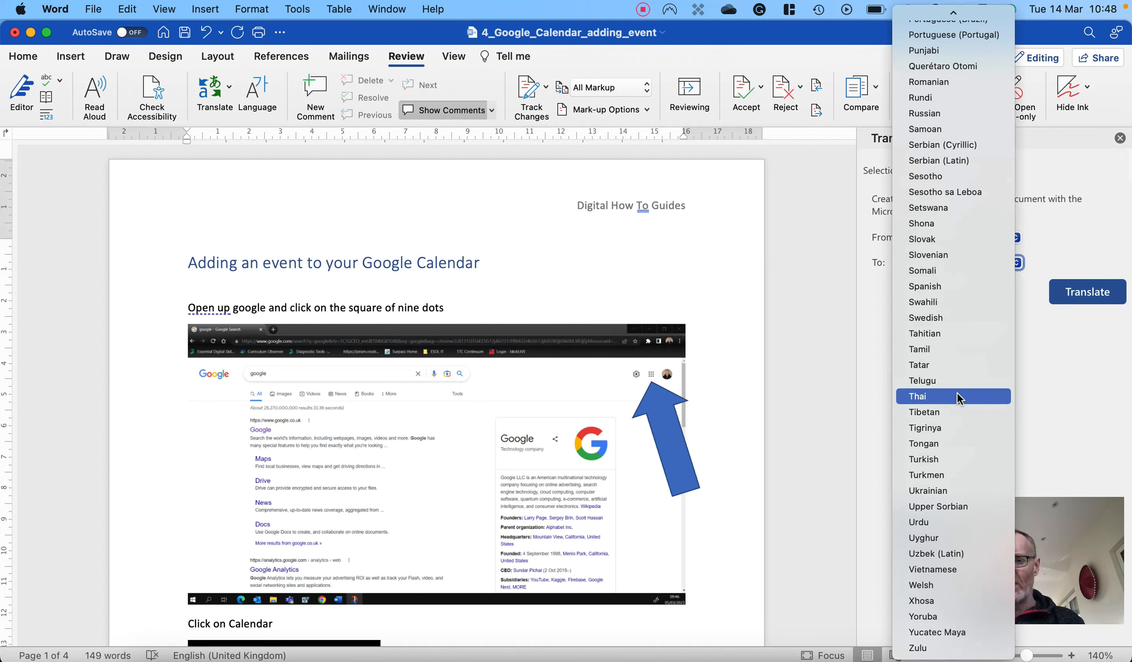
click(951, 490)
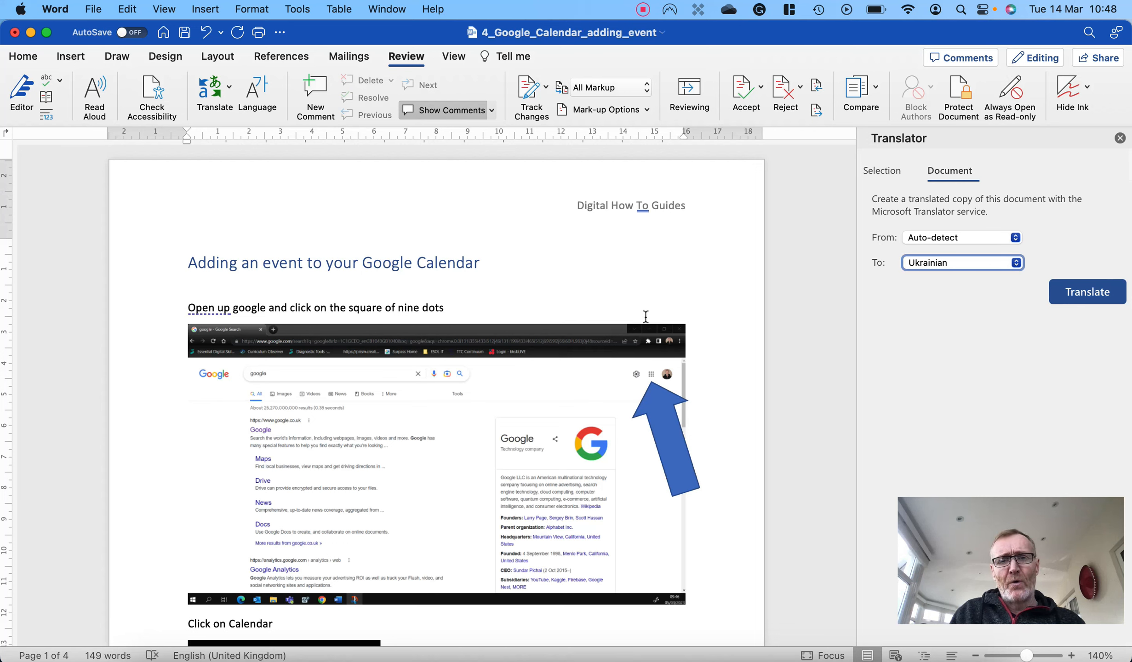
click(1083, 299)
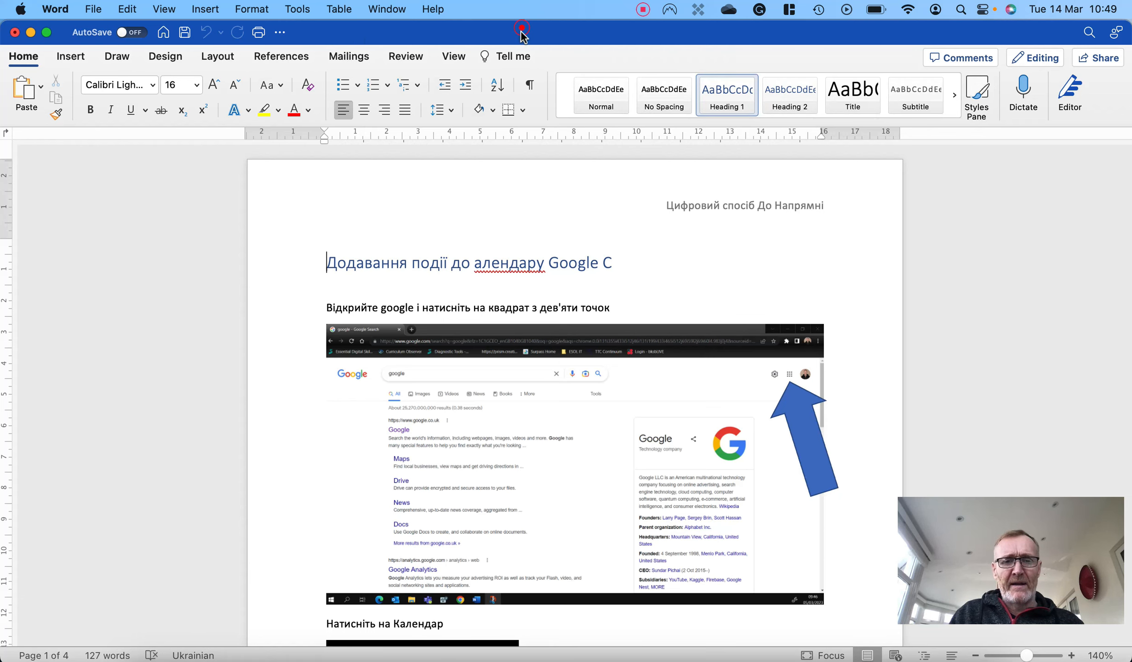
- Play the Ukrainian copy with Read Aloud in Immersive Reader and leave the reader
mouse_move(522, 26)
mouse_down()
mouse_move(522, 137)
mouse_move(517, 27)
mouse_up()
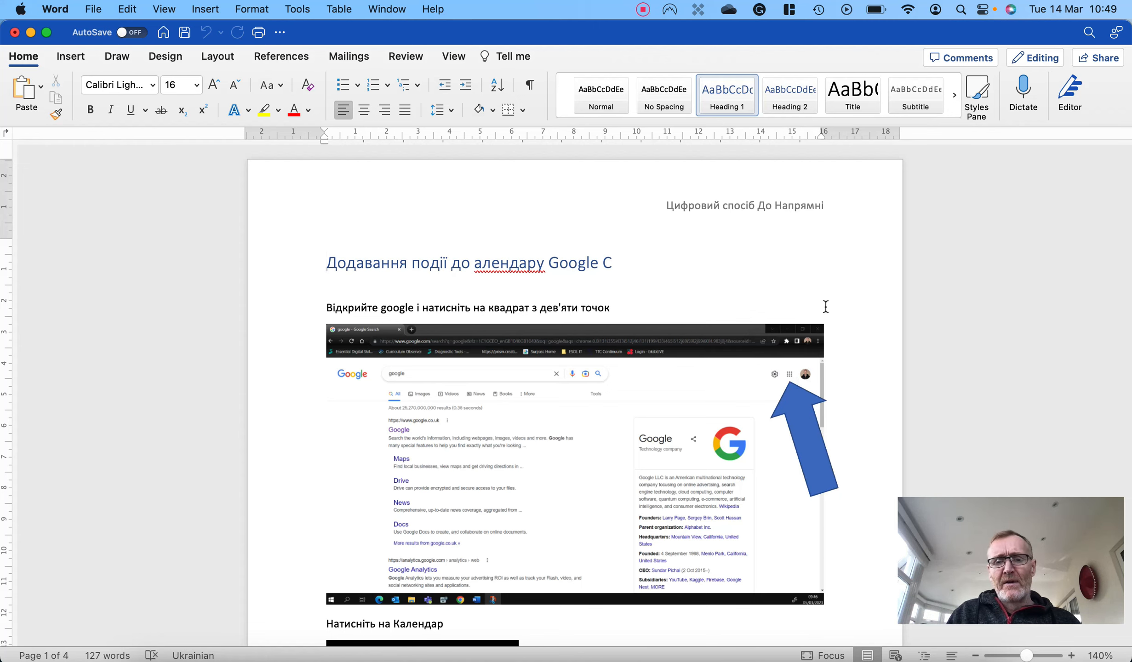
scroll(826, 307, down, 2)
scroll(826, 307, up, 2)
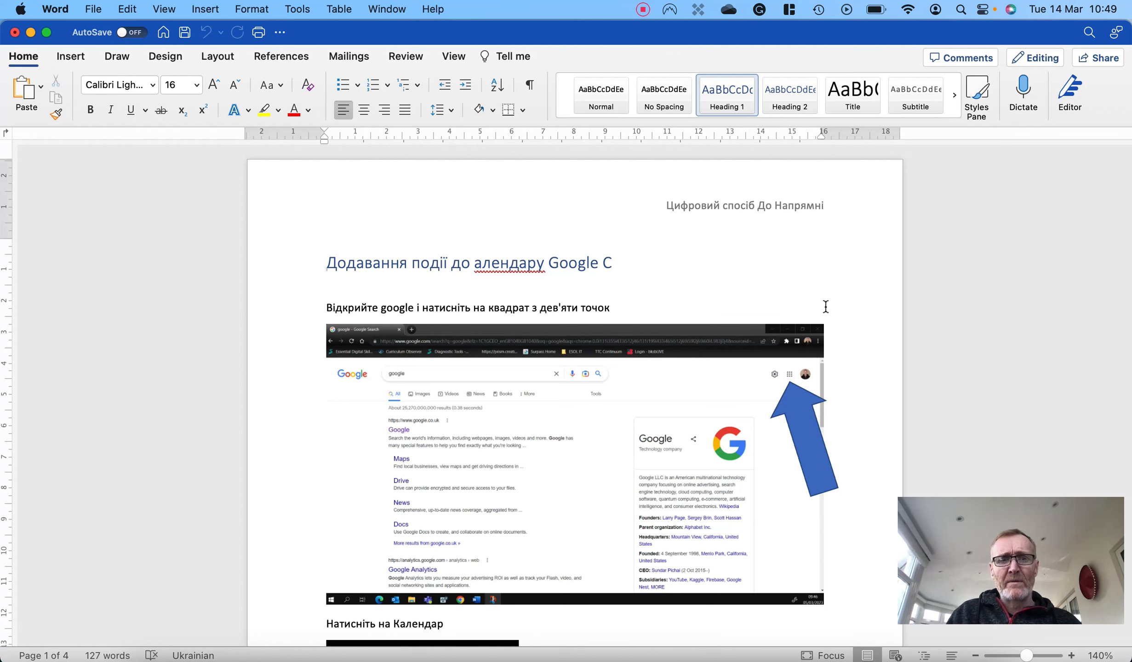
click(454, 58)
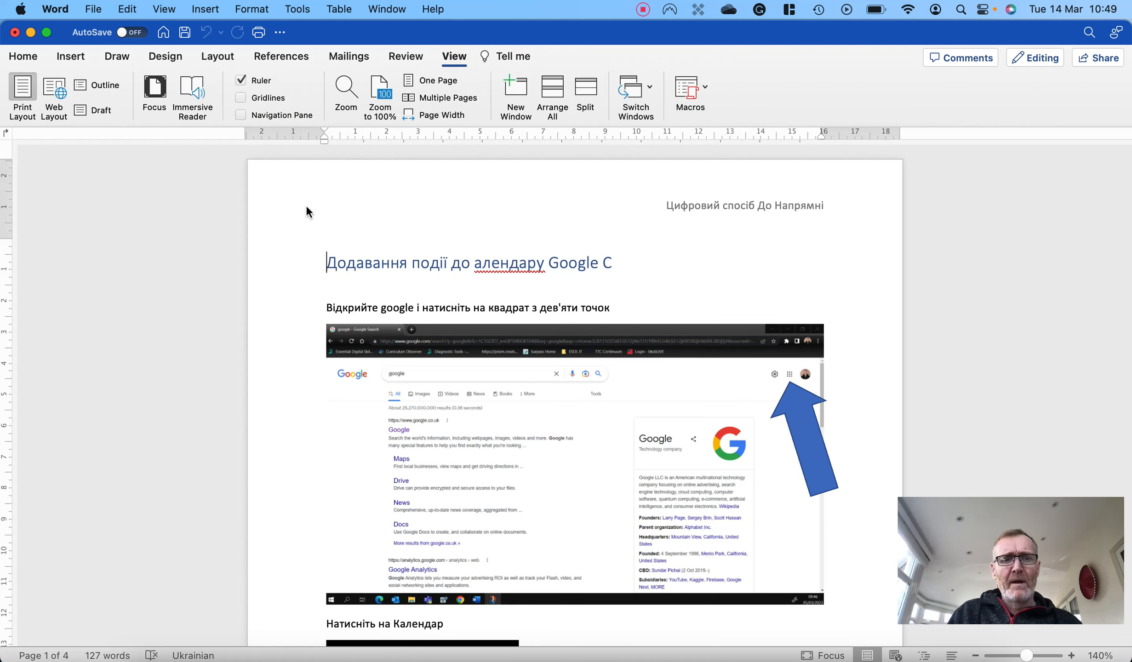
click(194, 92)
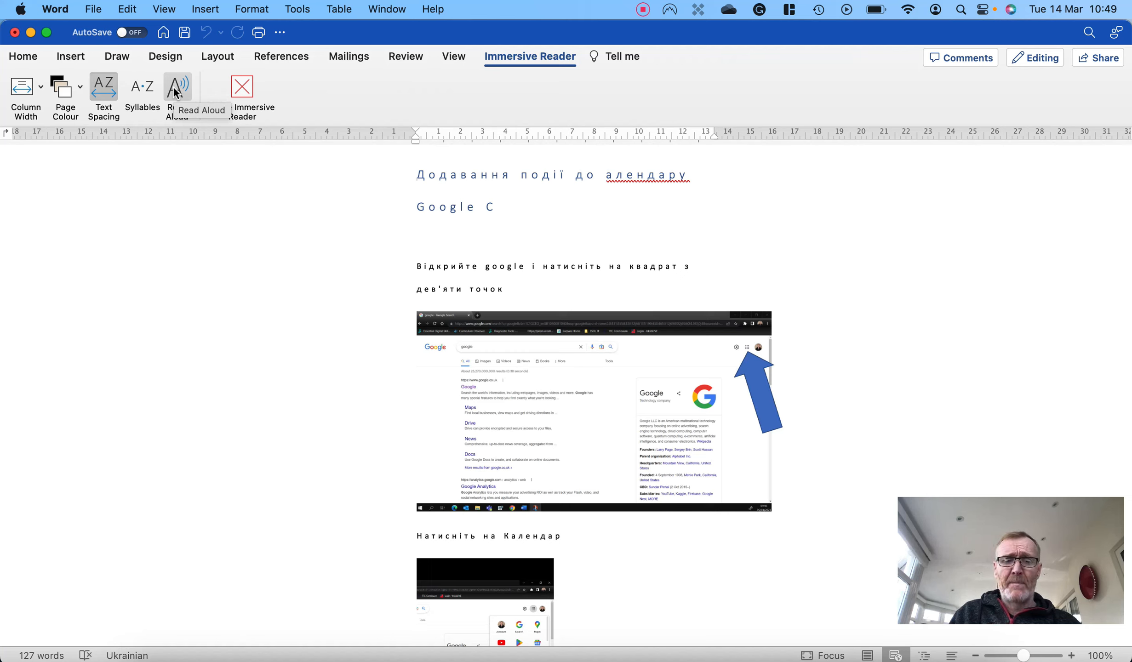
click(174, 88)
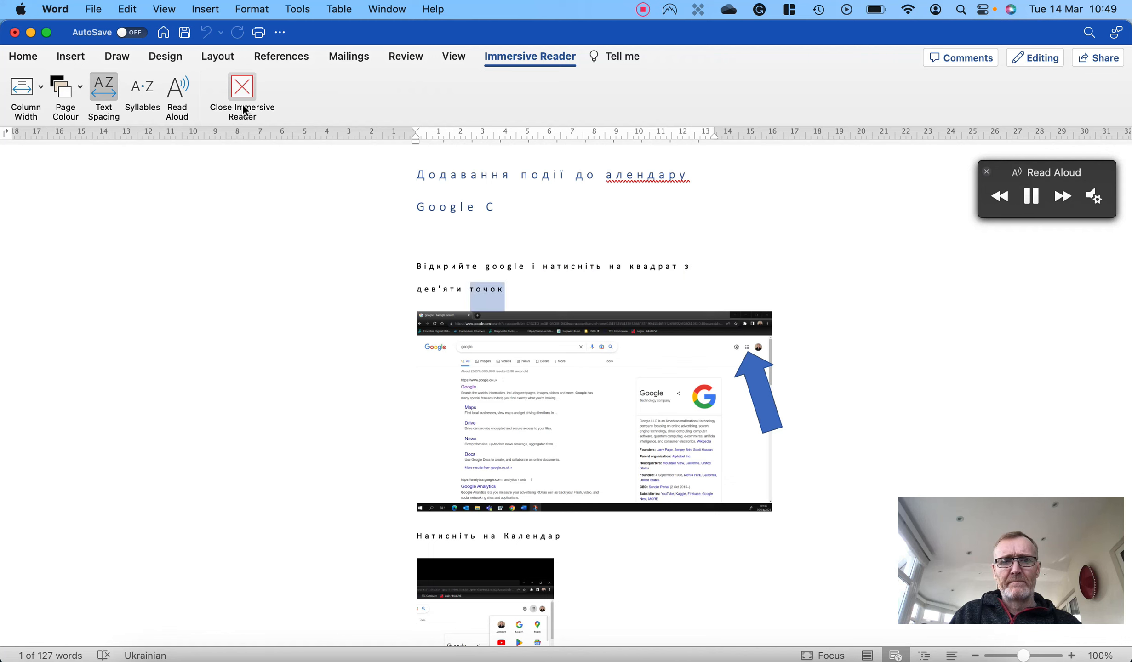
click(242, 90)
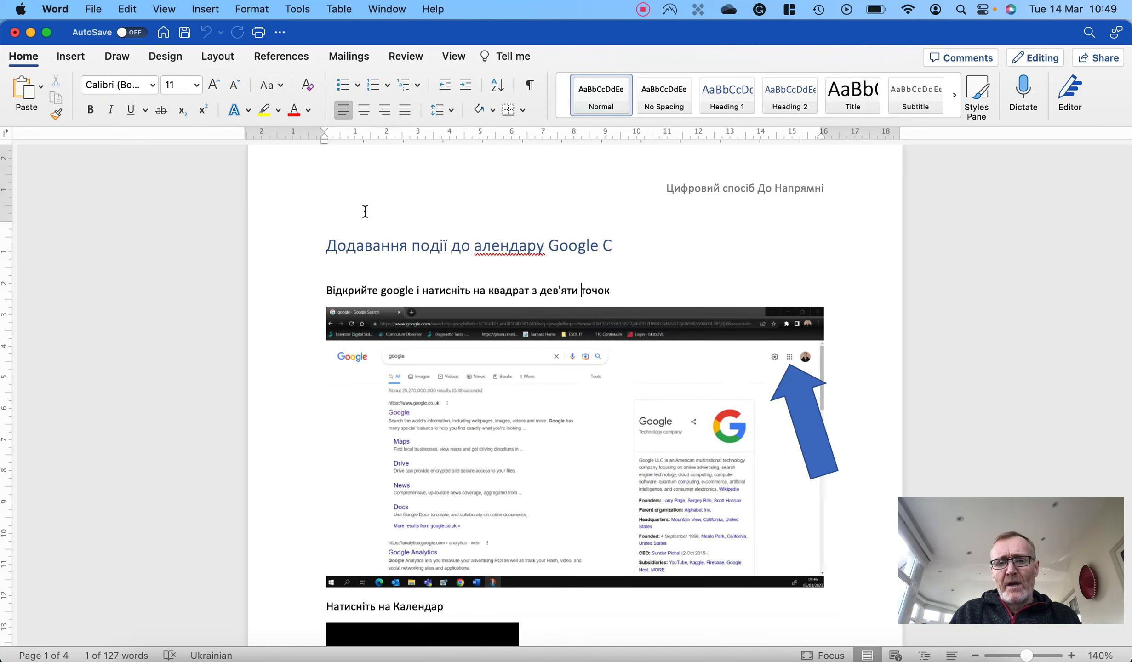
- Try a yellow page colour on the Ukrainian copy in Immersive Reader, restore white and leave the reader
click(454, 56)
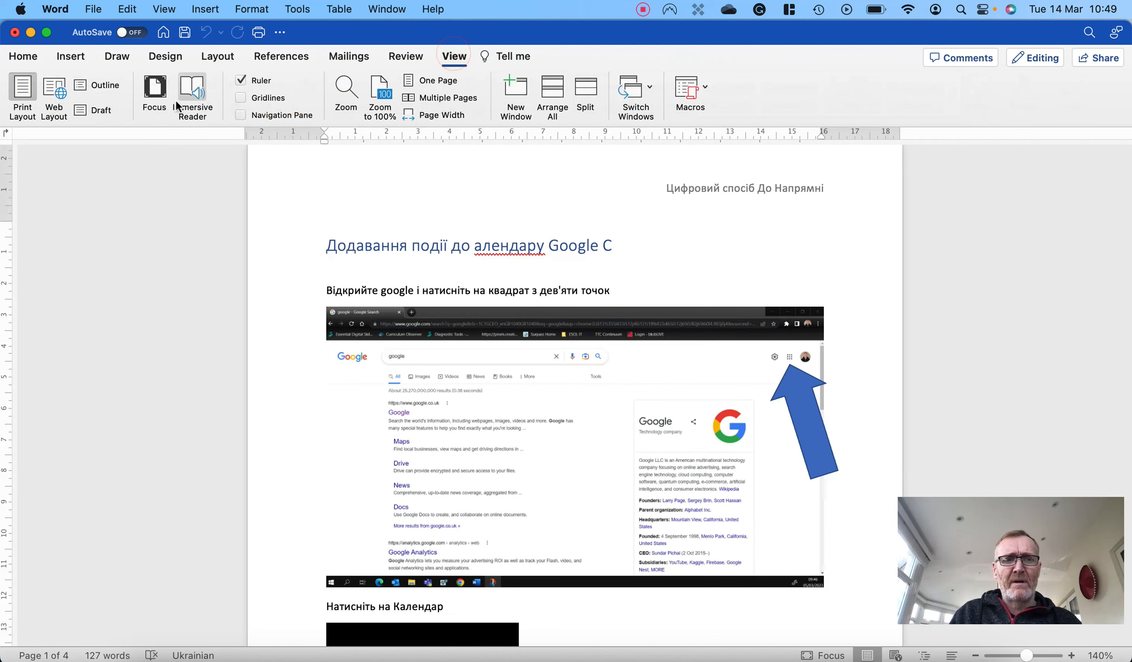
click(195, 92)
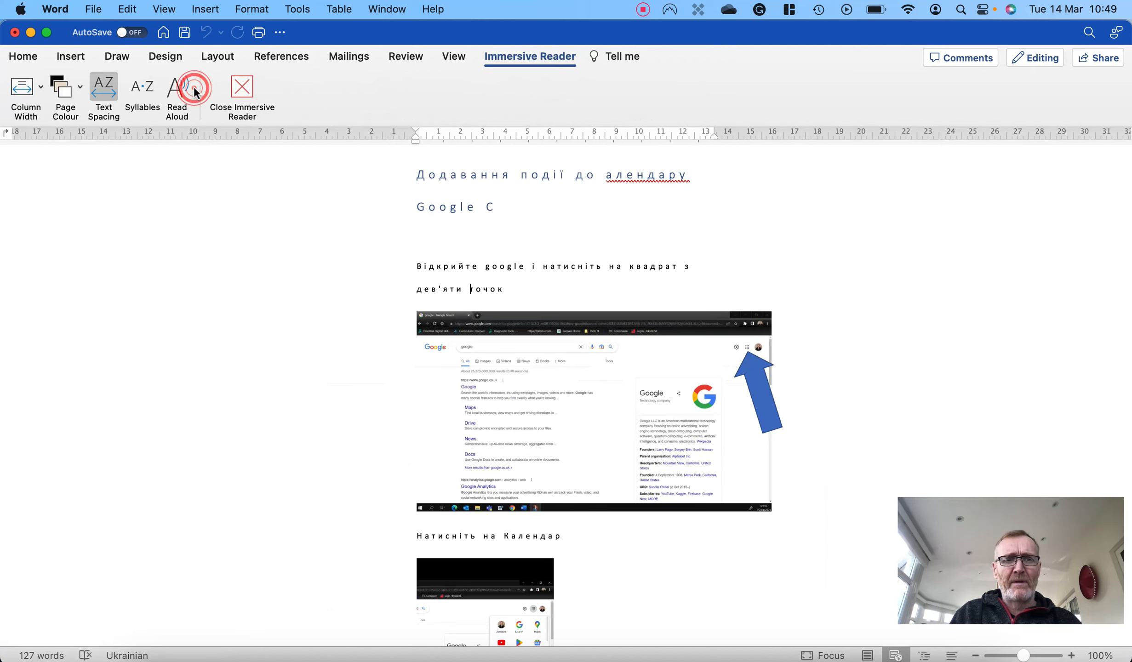
click(70, 93)
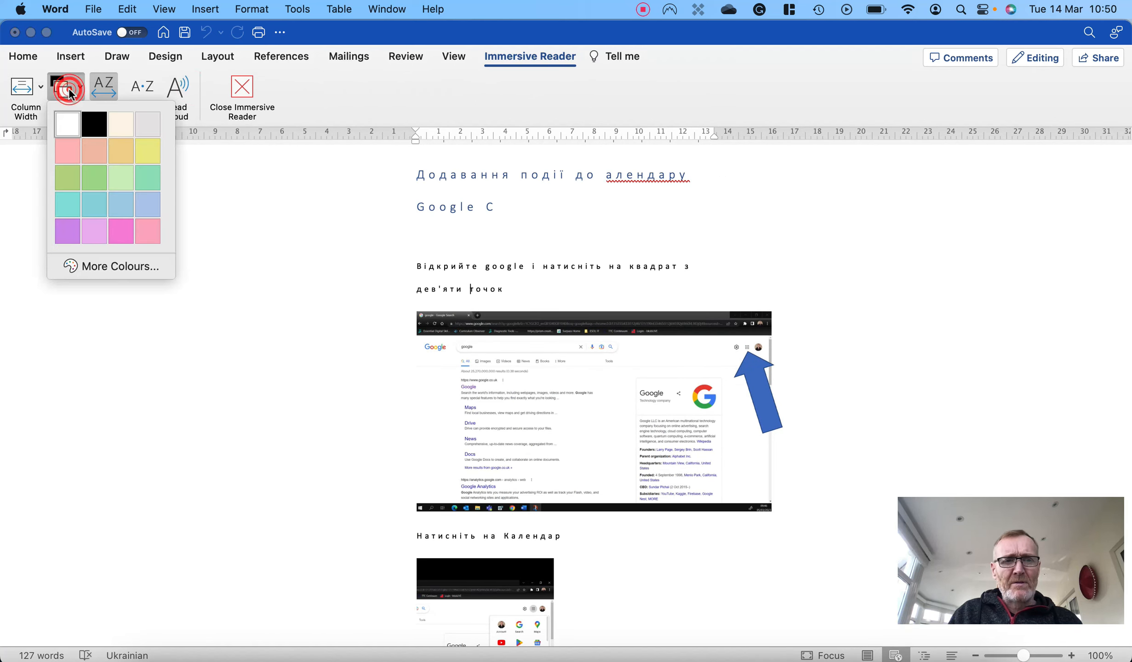
click(143, 151)
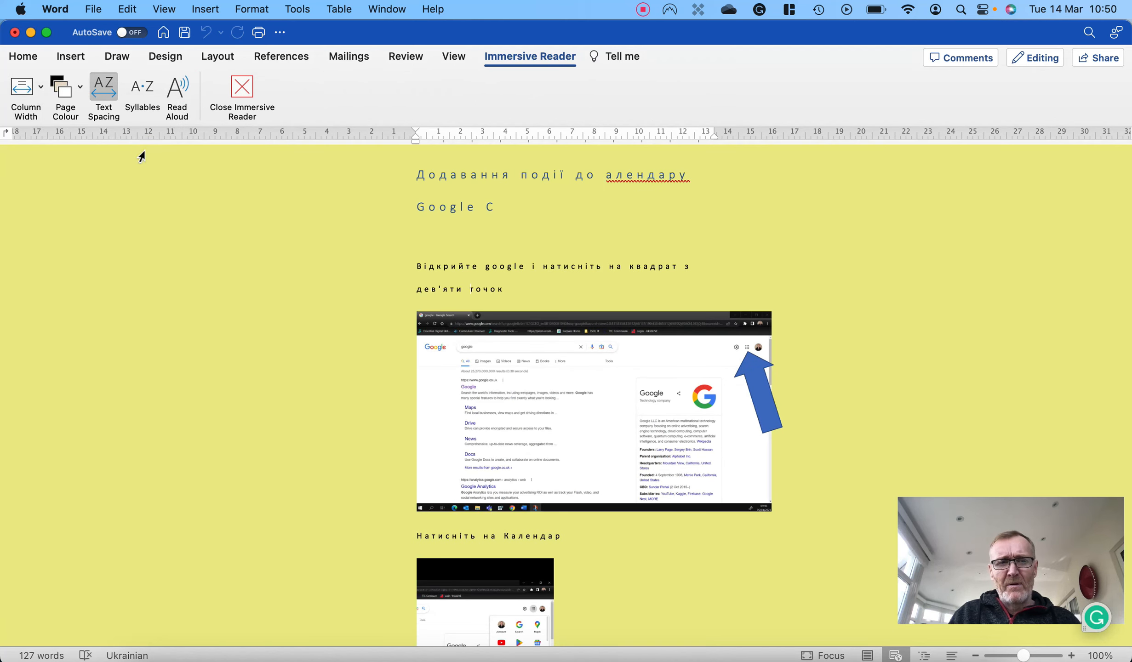
click(66, 89)
click(66, 124)
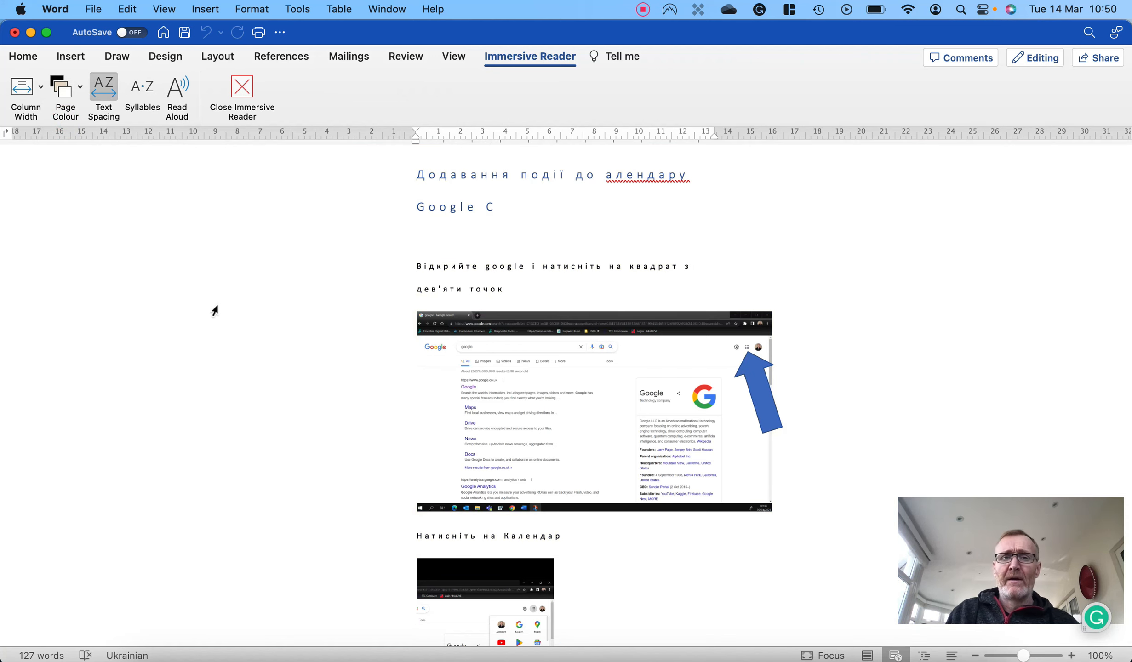
click(235, 92)
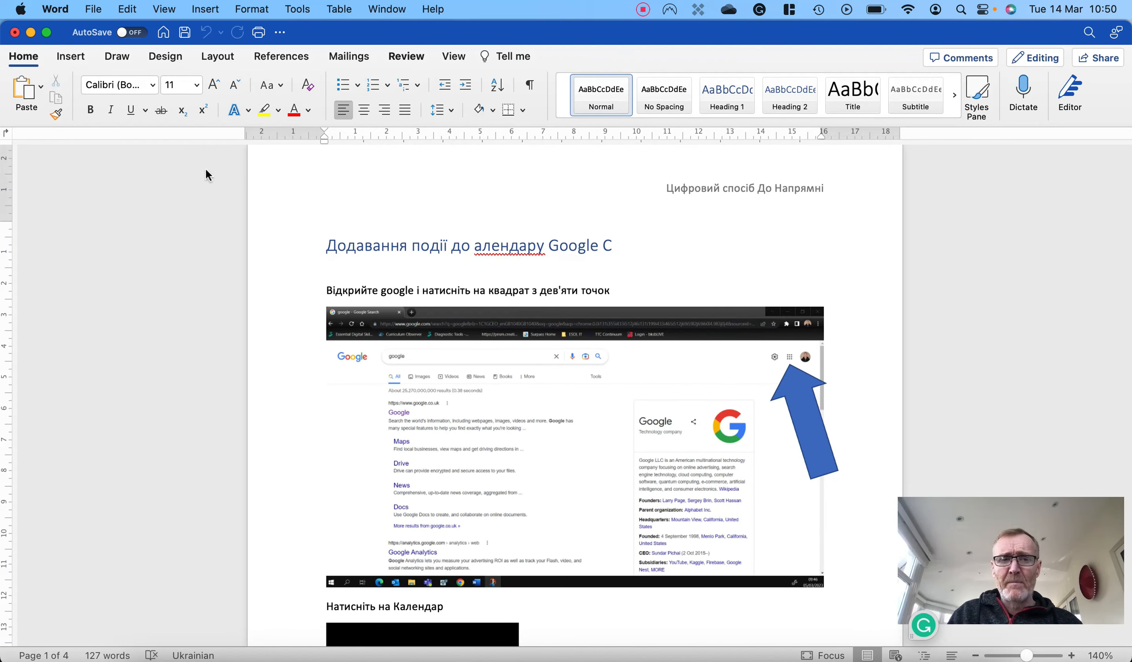
- Close the Ukrainian copy without saving it and translate the whole original document into Arabic
click(15, 33)
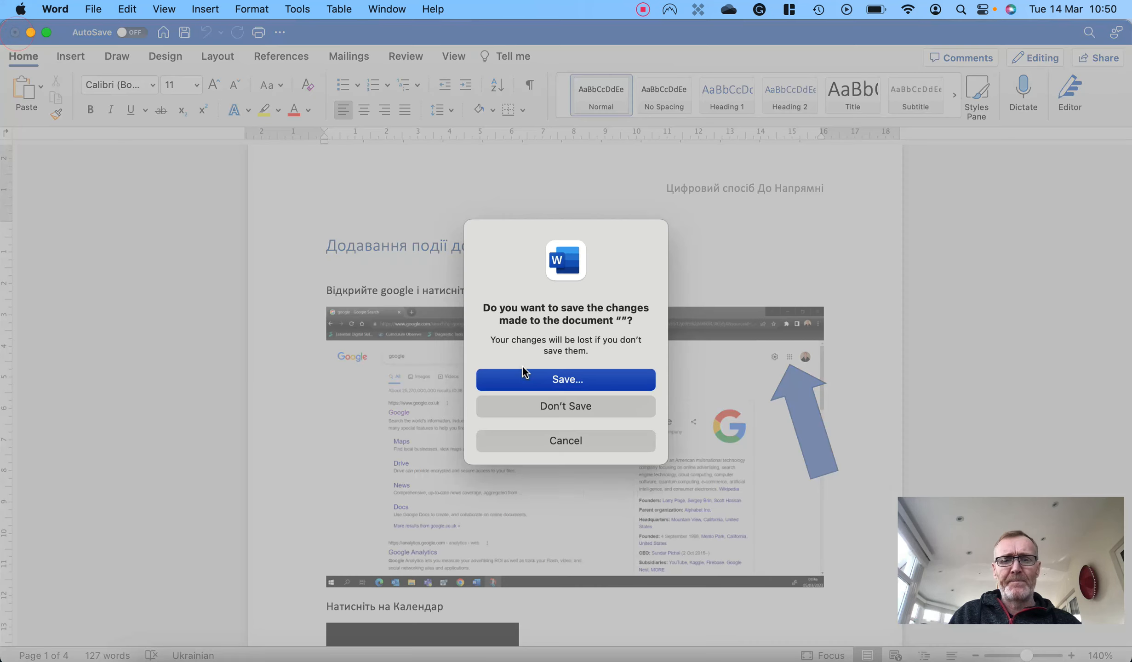
click(562, 406)
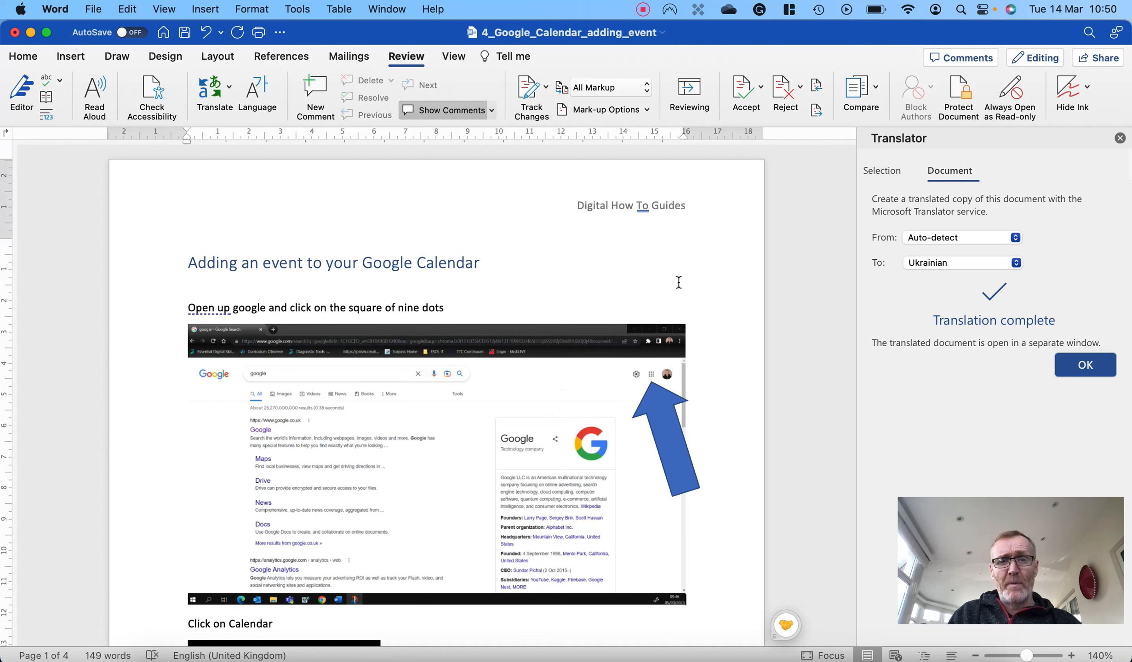
click(1015, 262)
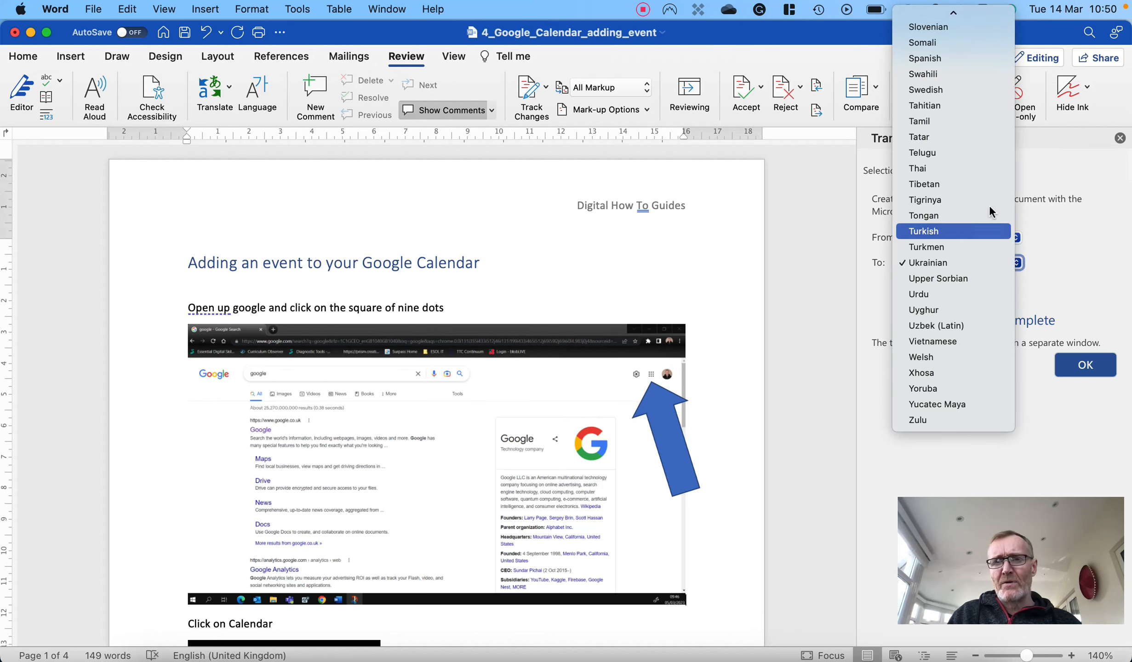
scroll(975, 190, up, 15)
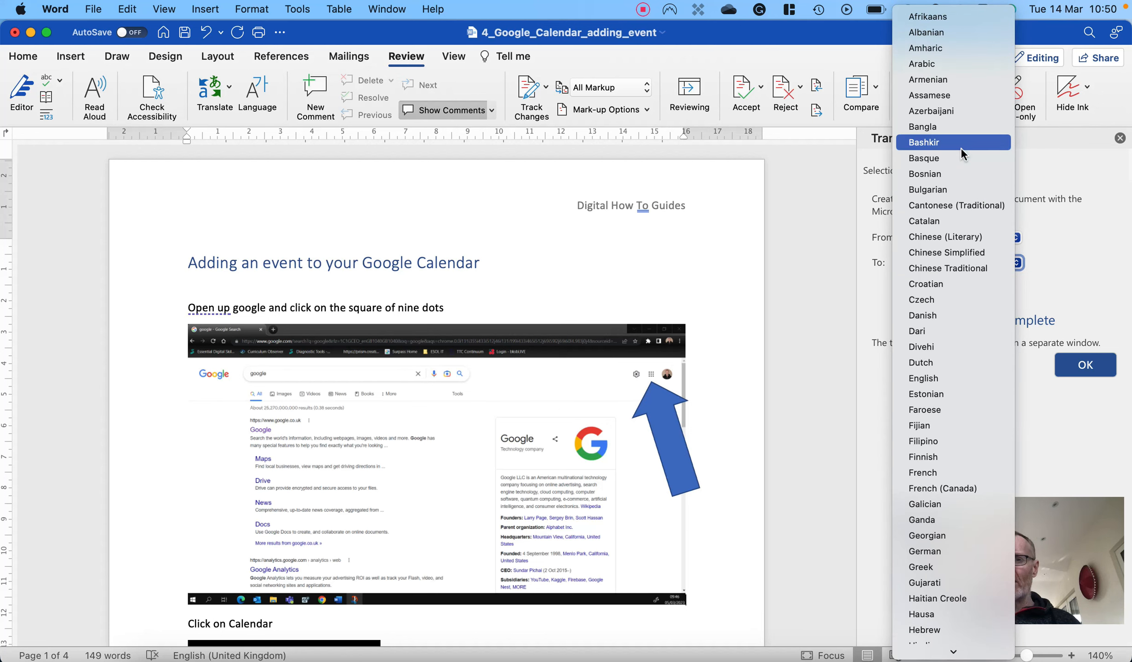
click(948, 64)
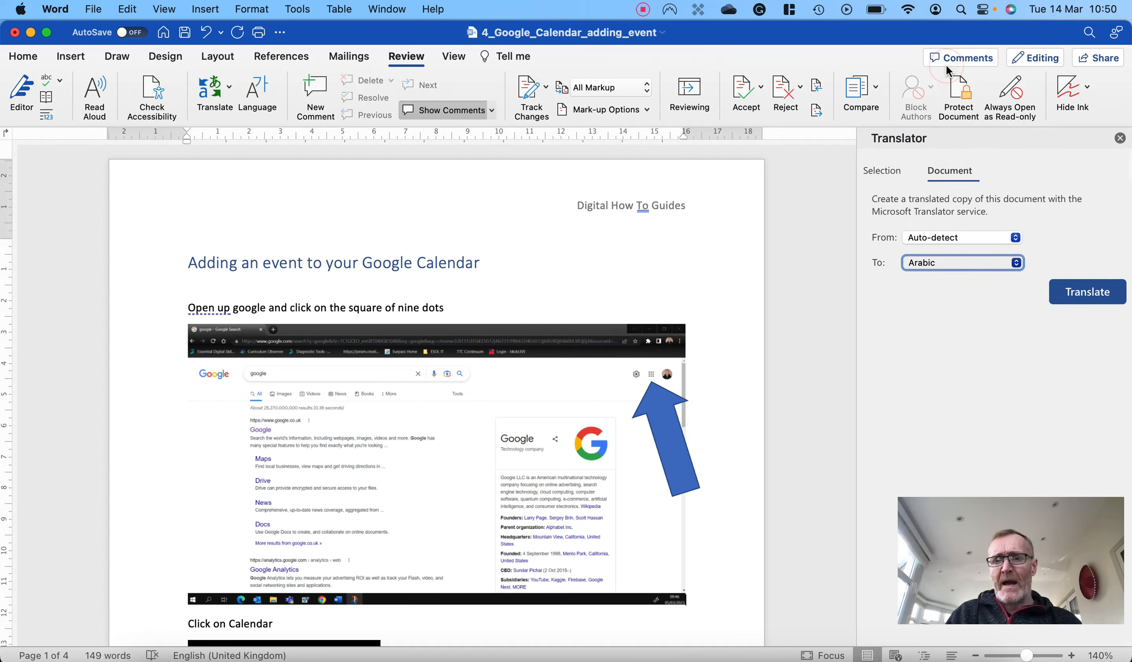
click(1068, 292)
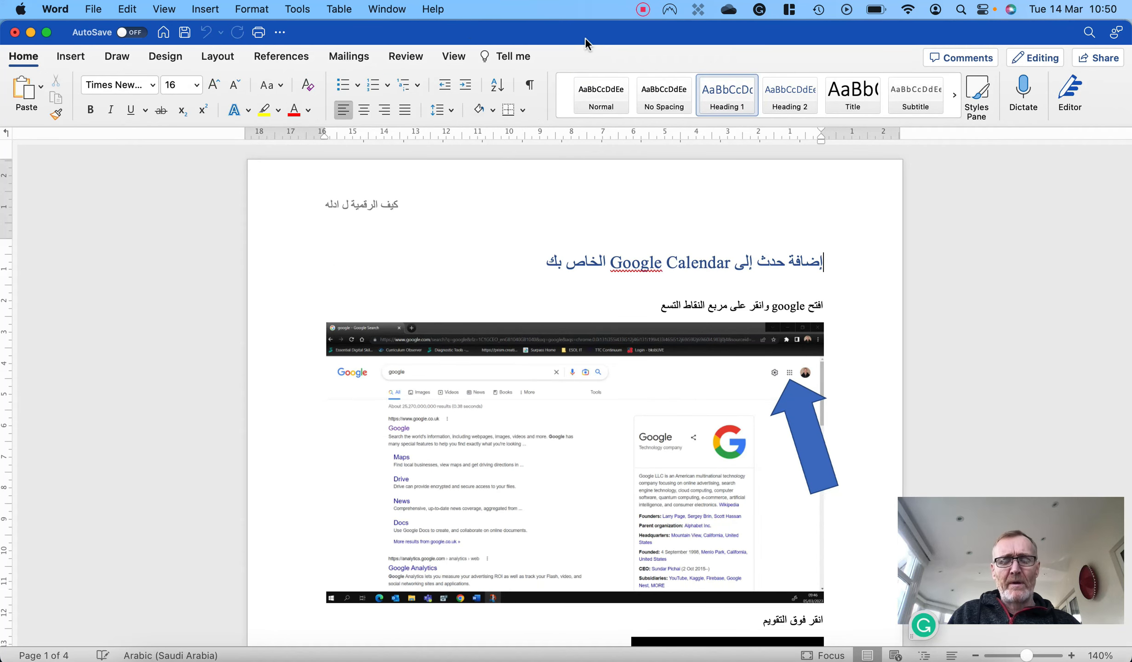
- Play the Arabic copy with Read Aloud in Immersive Reader, pause it, and leave the reader with its notices dismissed
mouse_move(584, 38)
mouse_down()
mouse_move(601, 230)
mouse_move(589, 319)
mouse_move(570, 32)
mouse_up()
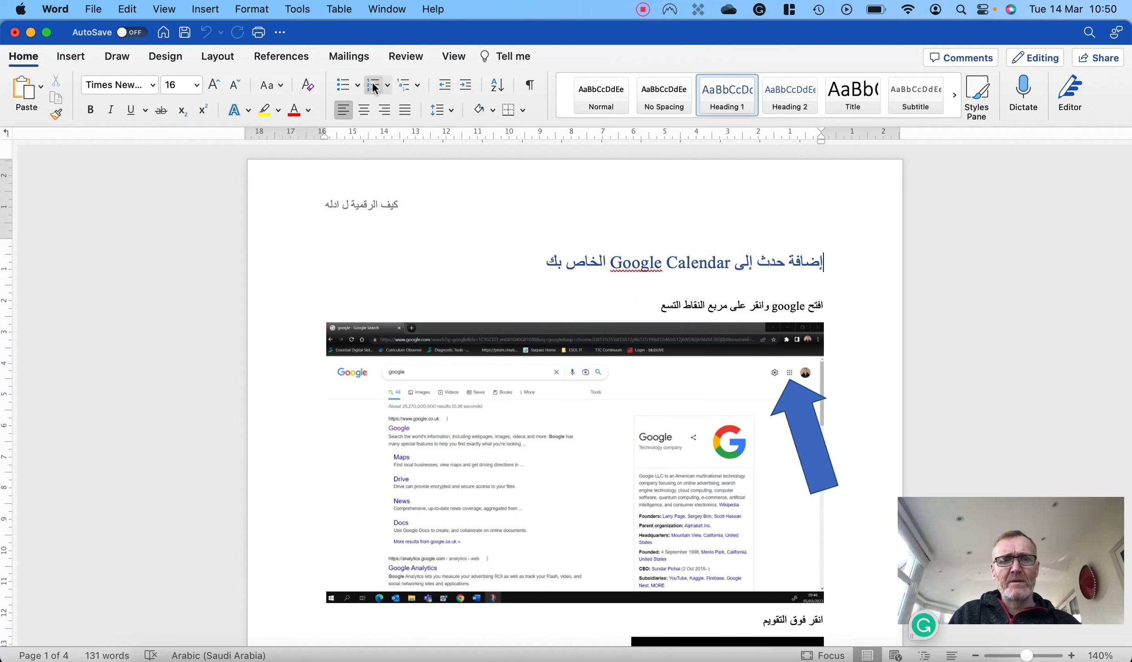
click(448, 56)
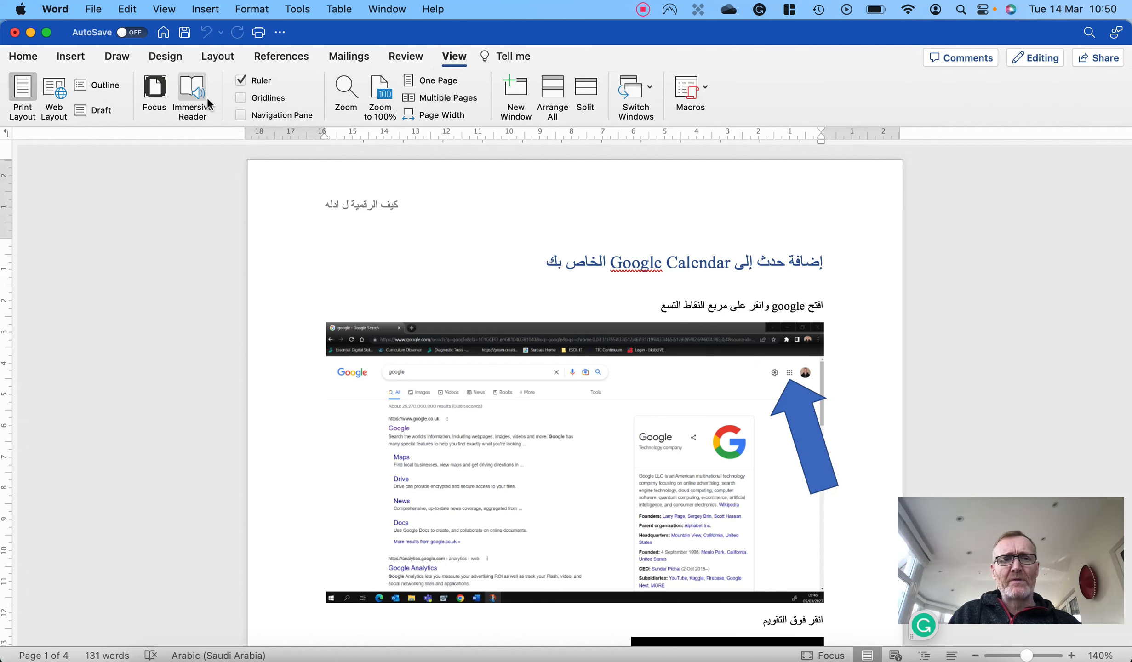
click(192, 107)
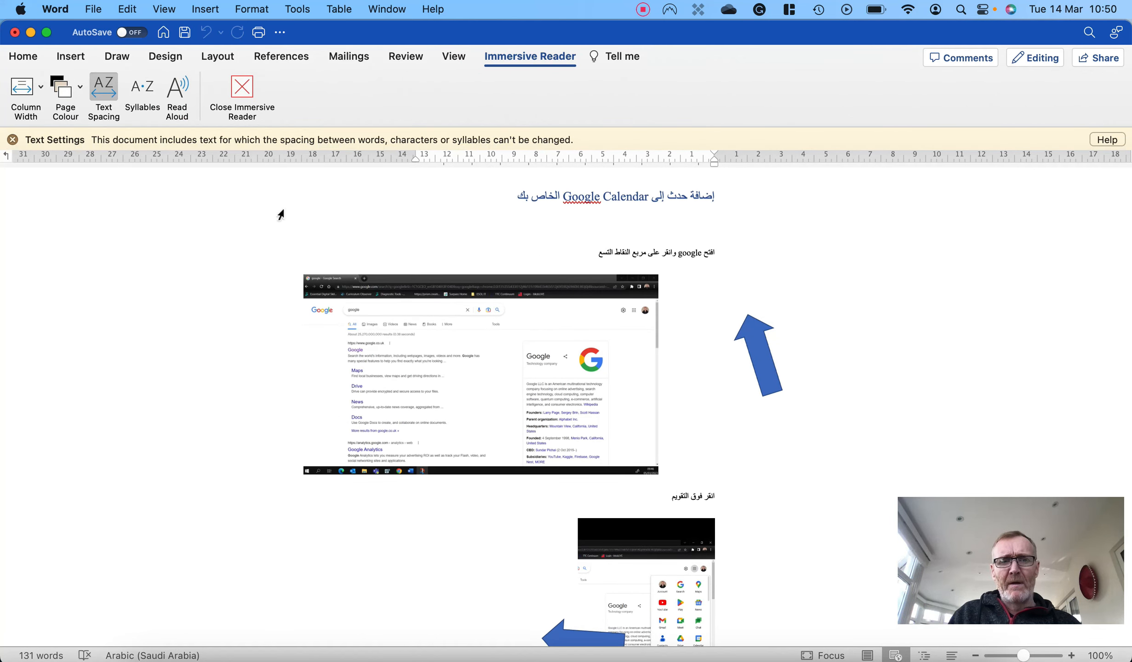
click(12, 140)
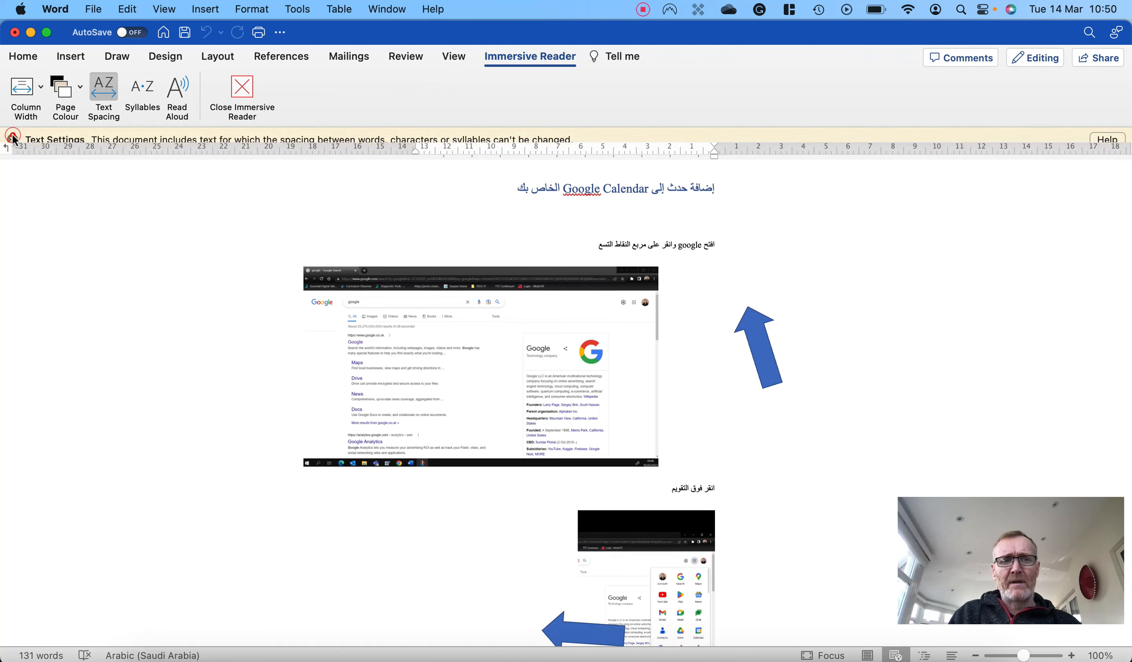
click(177, 88)
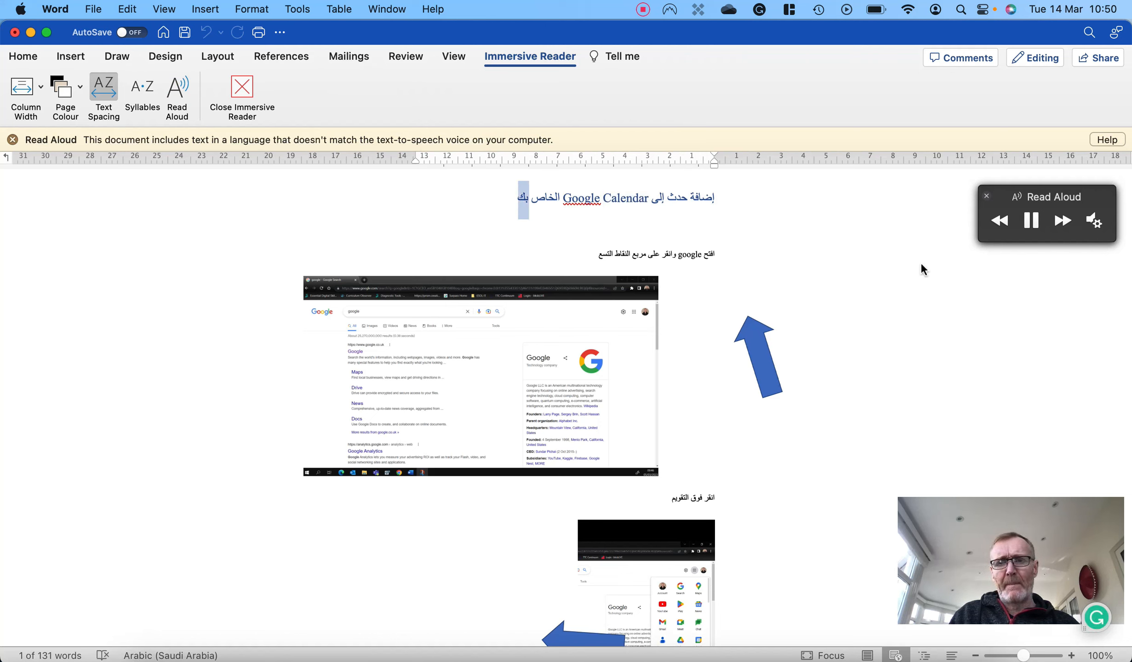
click(1031, 220)
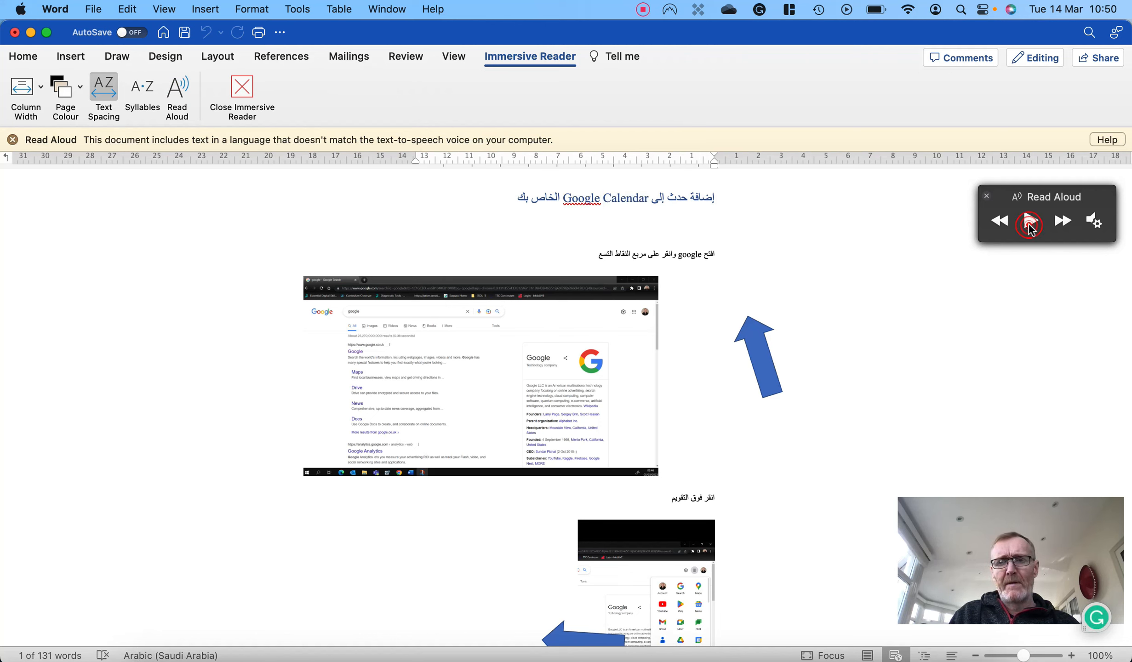
click(243, 89)
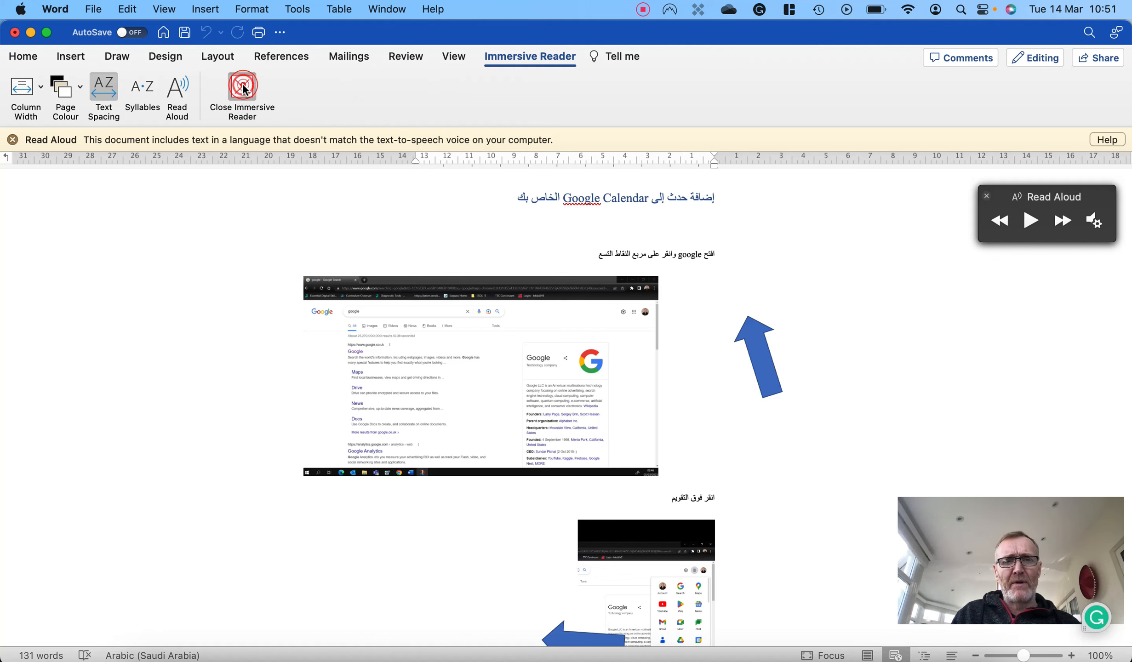
click(12, 140)
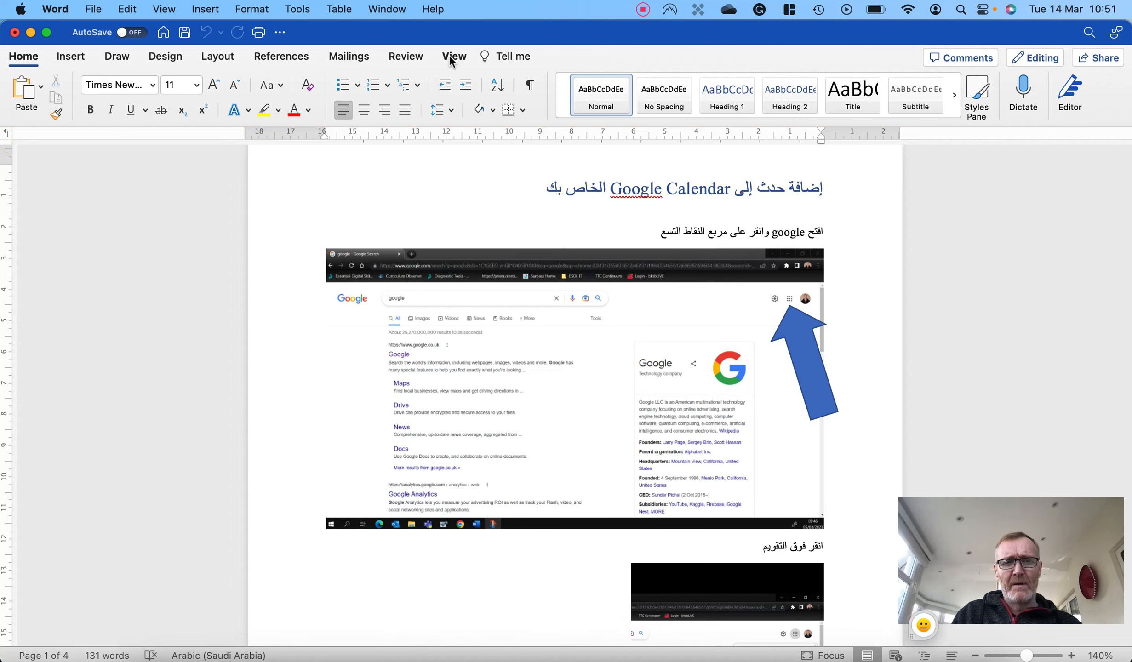
click(455, 57)
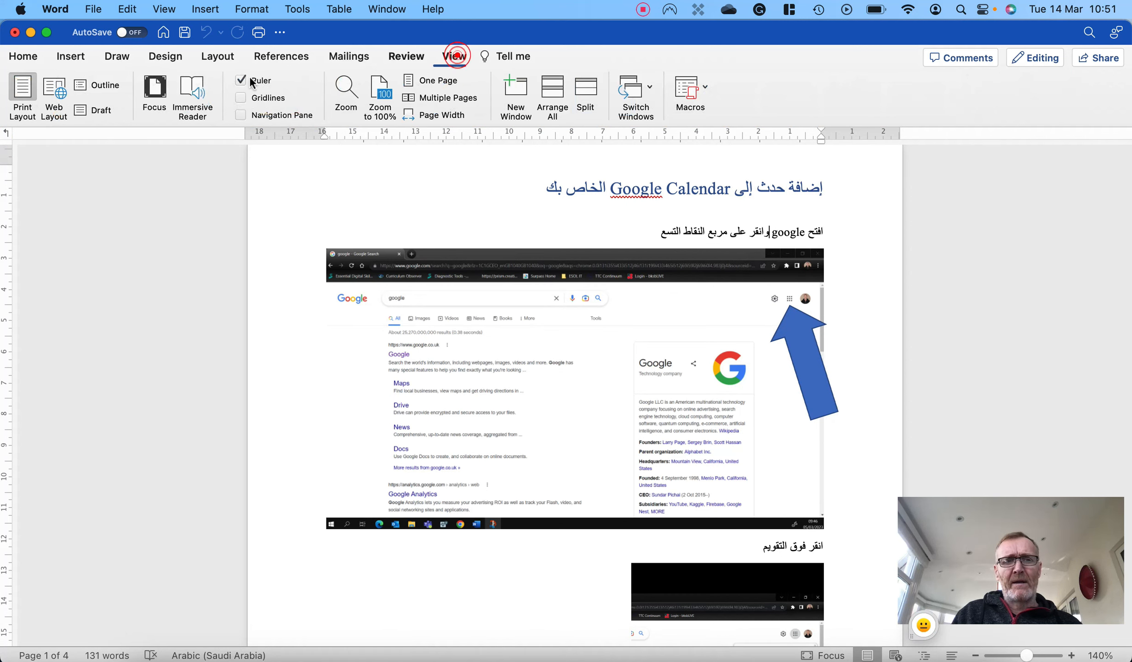
click(780, 69)
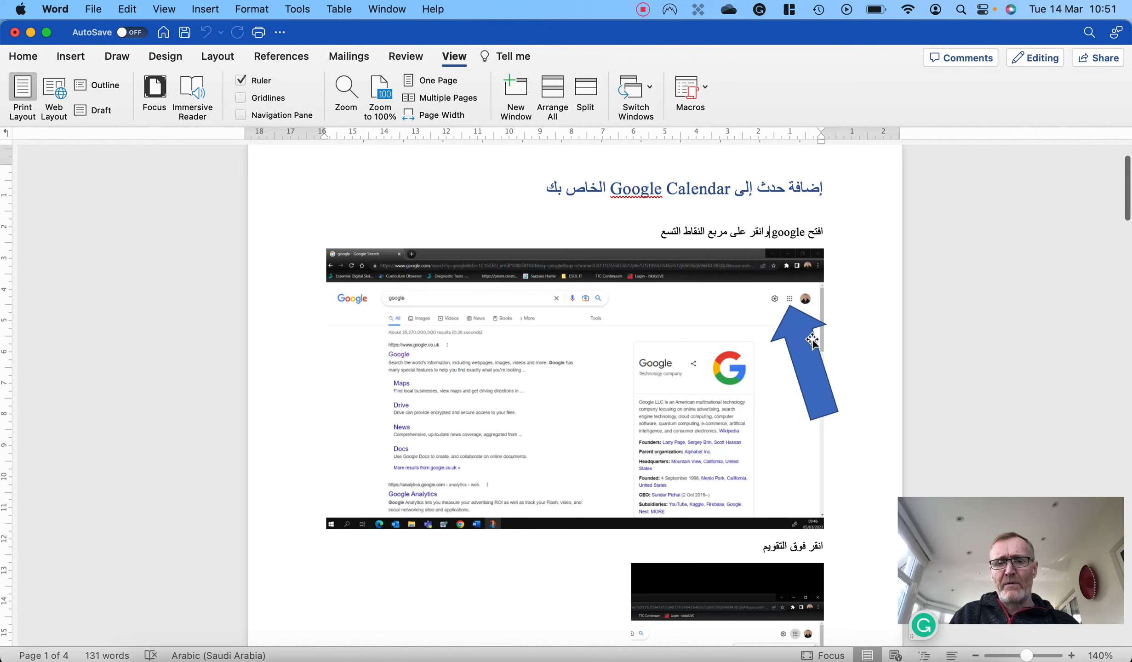
- Rotate the blue arrow under the Arabic "click Calendar" instruction to face right and move it onto the screenshot, pointing at the Calendar icon
scroll(816, 341, down, 10)
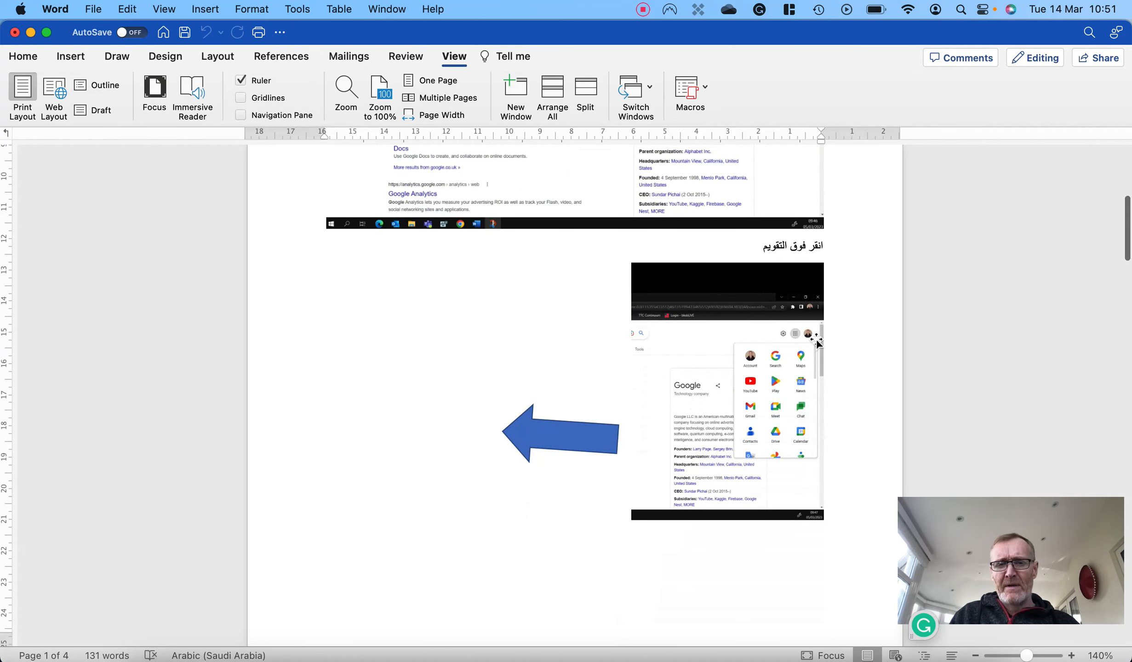
scroll(595, 428, up, 3)
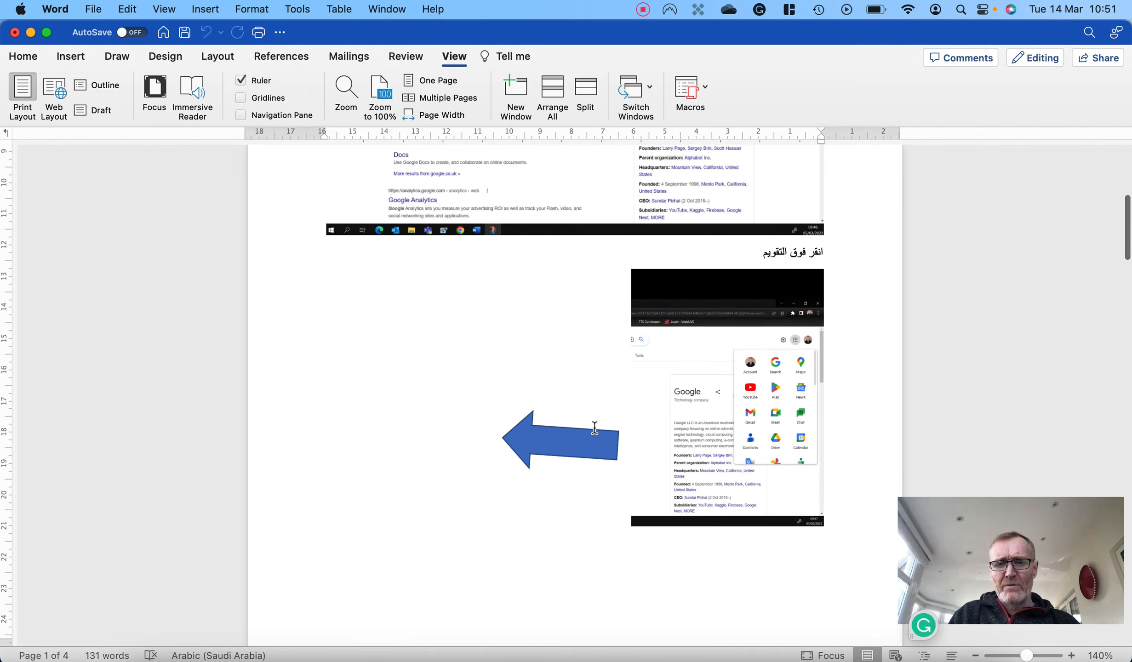
scroll(594, 428, up, 10)
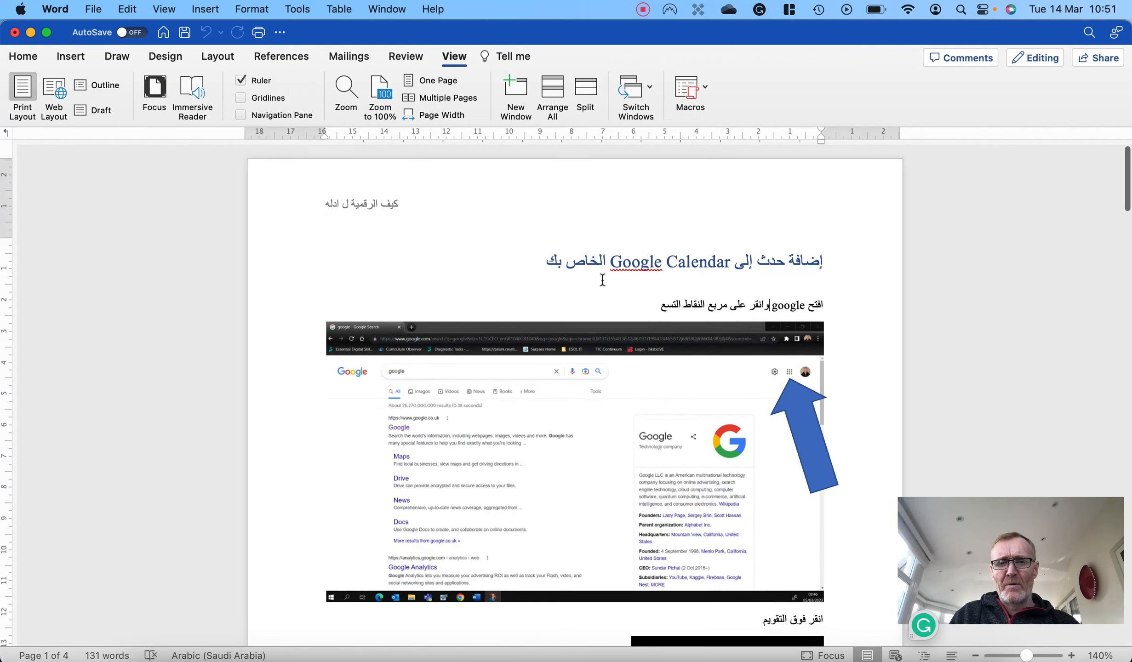
scroll(603, 279, down, 20)
scroll(603, 280, up, 10)
click(557, 375)
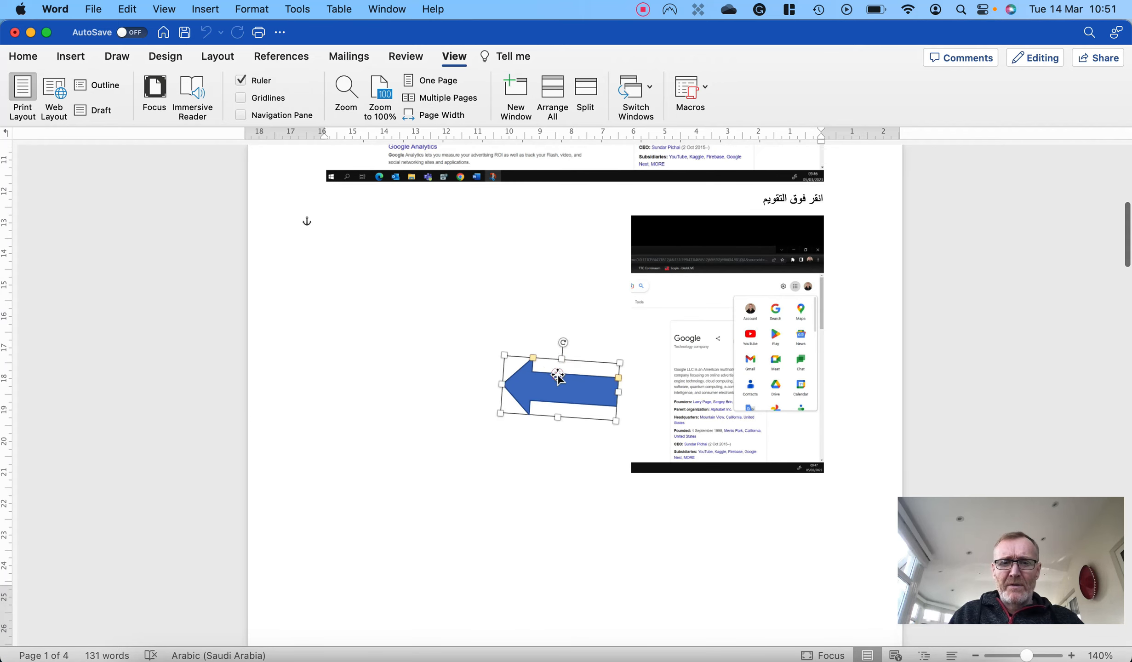
drag(562, 340, 564, 432)
drag(551, 380, 703, 391)
drag(721, 389, 726, 393)
- Turn the orange arrow on page 2 around to face right and move it so it points at the Create button
scroll(538, 469, down, 10)
scroll(538, 471, down, 15)
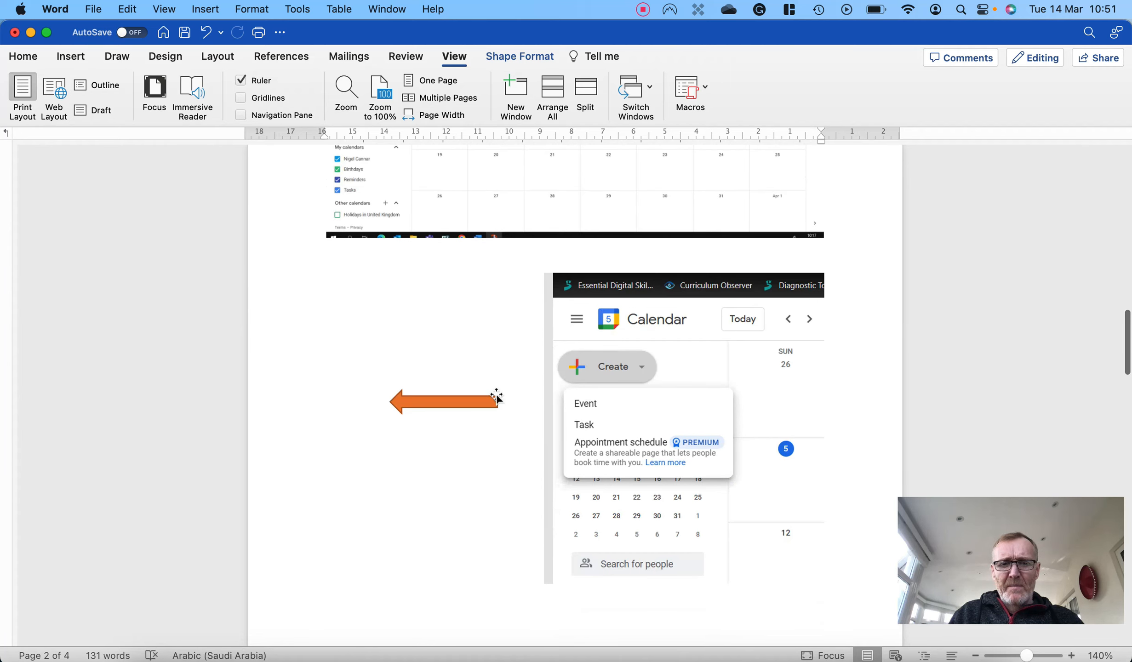
click(466, 402)
drag(443, 373, 531, 367)
click(478, 450)
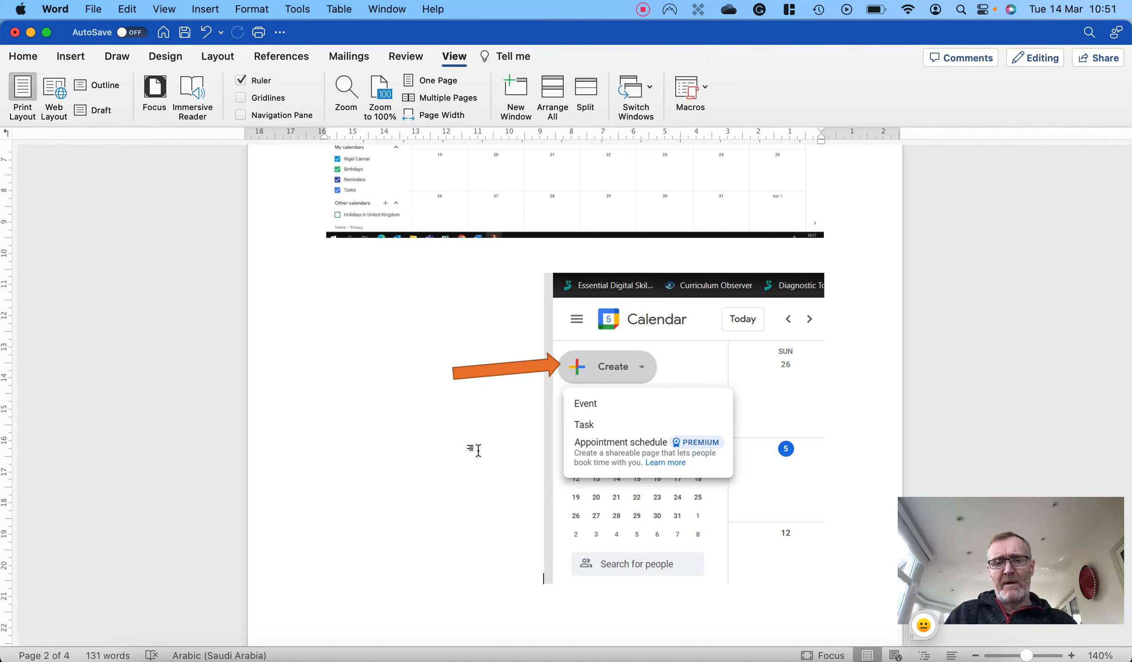
- Look through the rest of the Arabic copy, close it without saving, and dismiss the Translator in the original document
scroll(478, 449, down, 20)
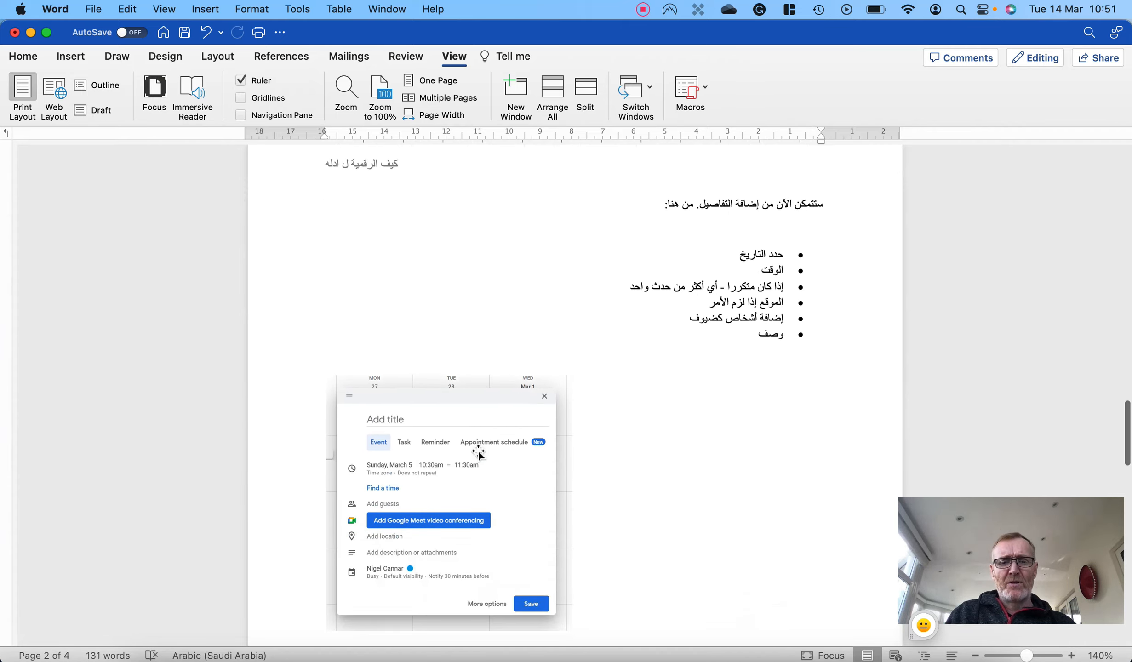
scroll(479, 449, down, 20)
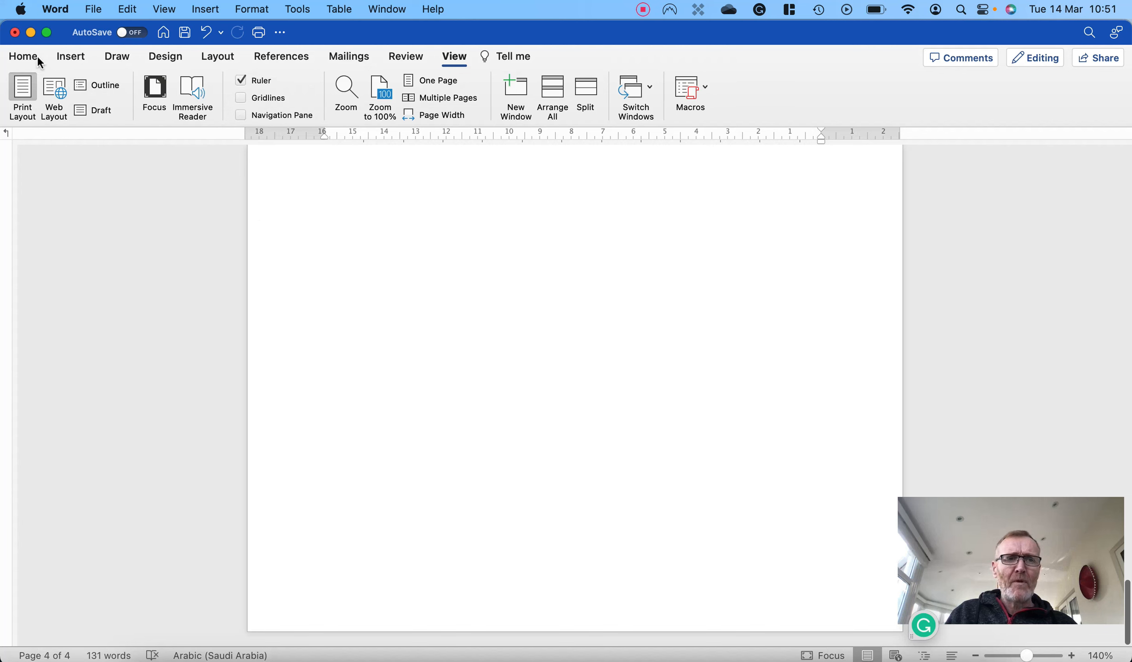
click(14, 34)
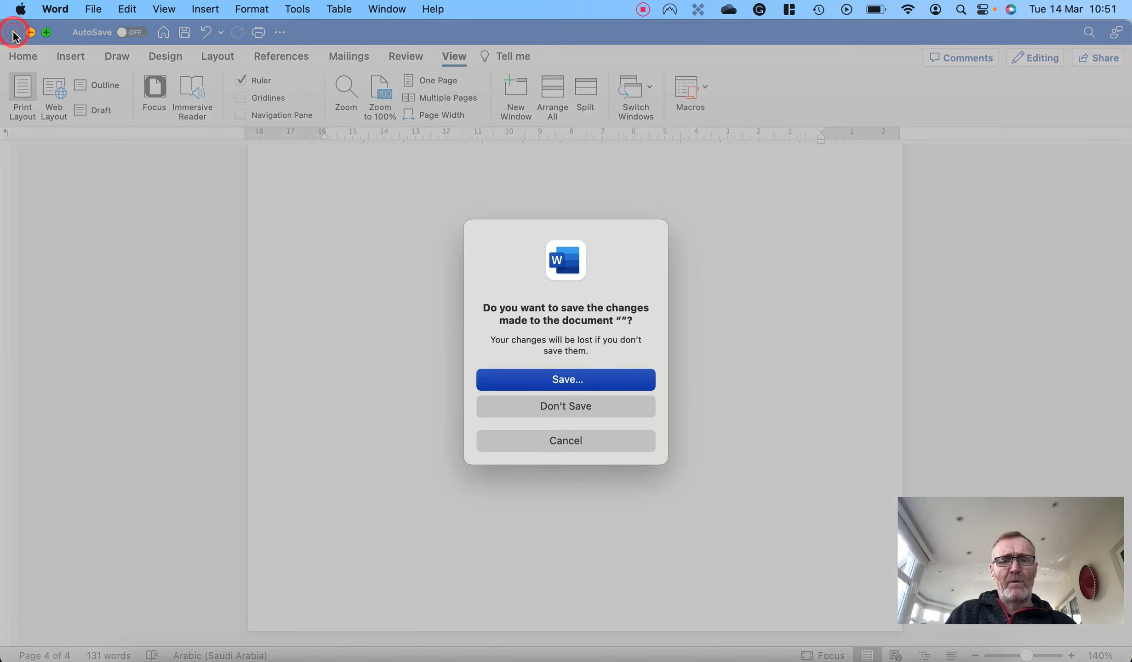
click(562, 406)
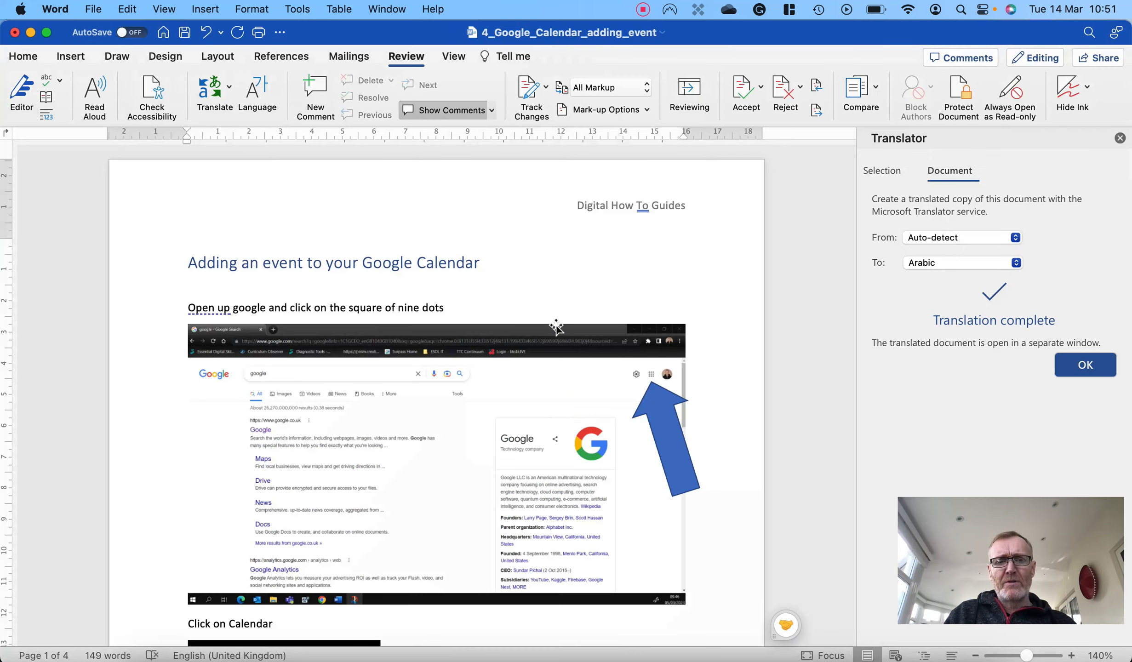
click(1119, 138)
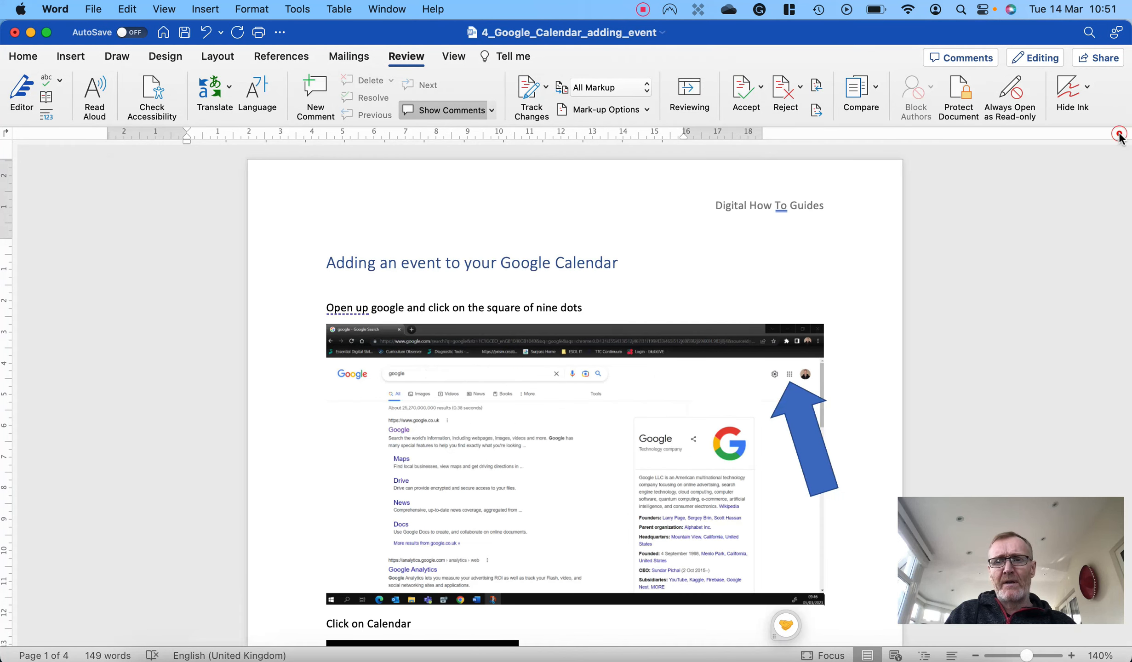
- Translate the whole original document into Thai with automatic source detection and look through the translated copy
click(690, 225)
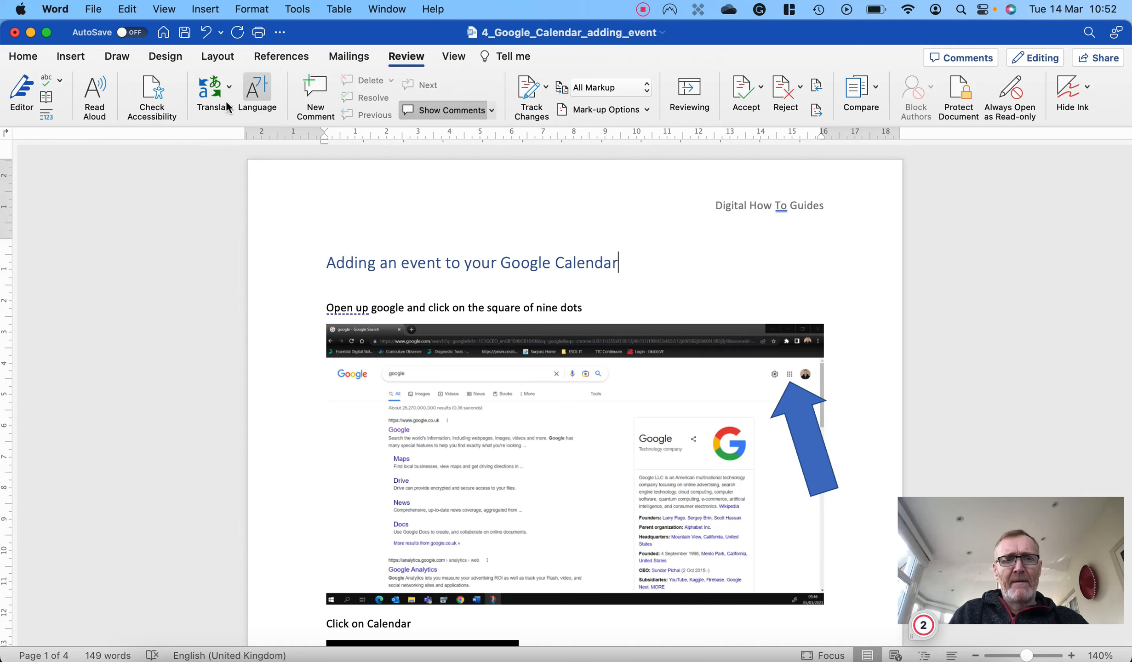
click(213, 95)
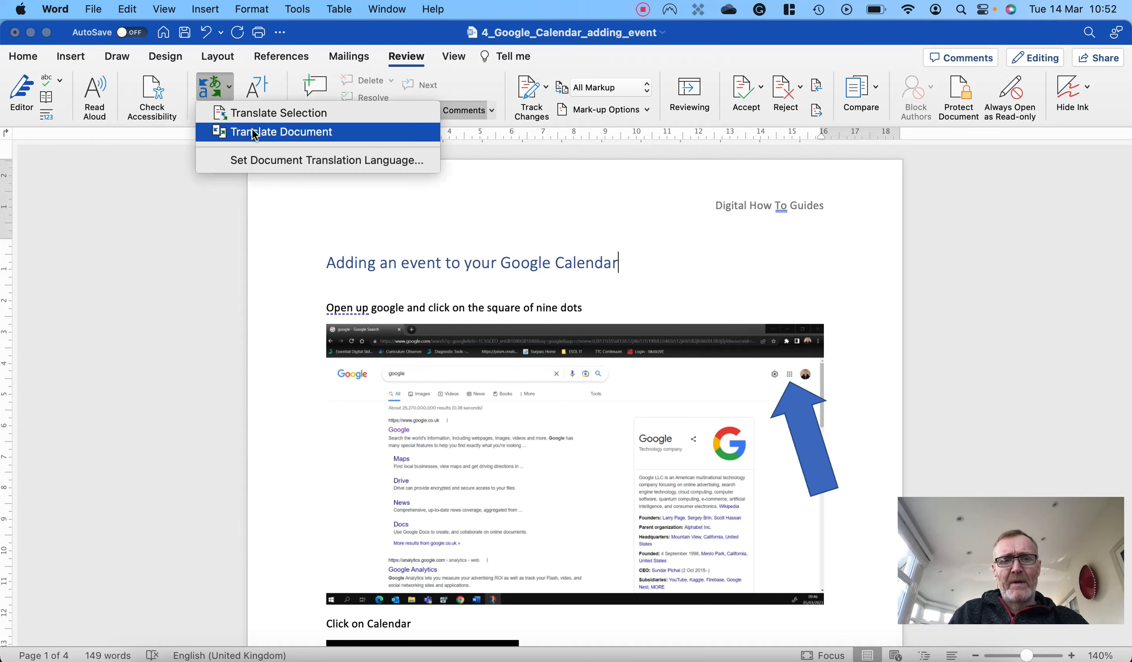
click(254, 135)
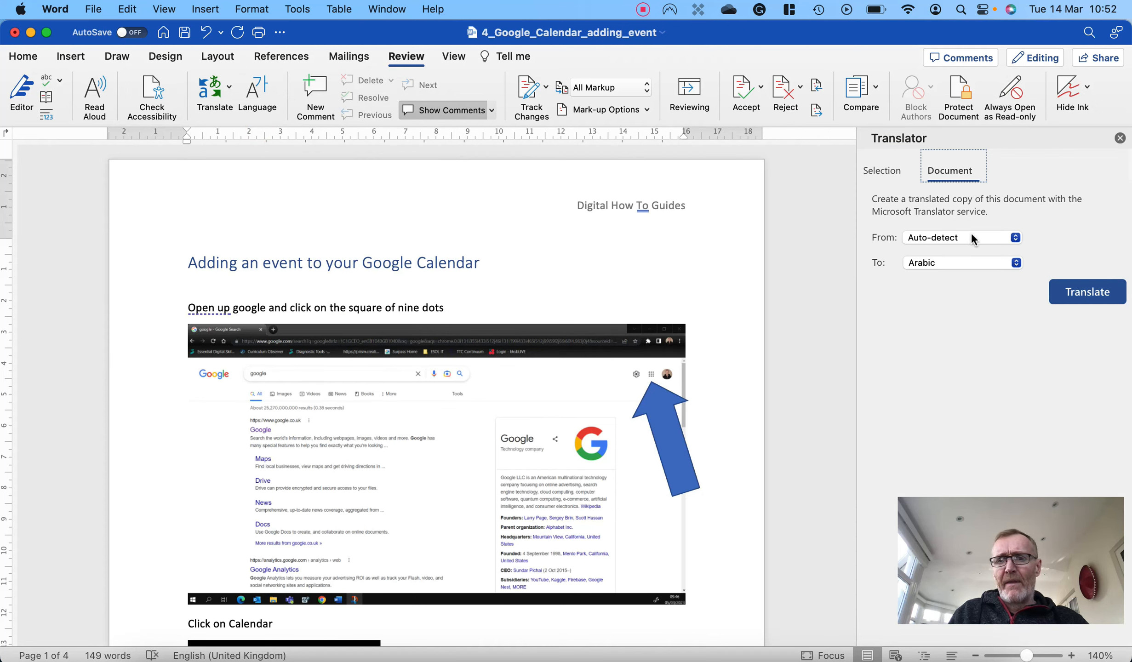
click(1017, 263)
scroll(931, 400, down, 10)
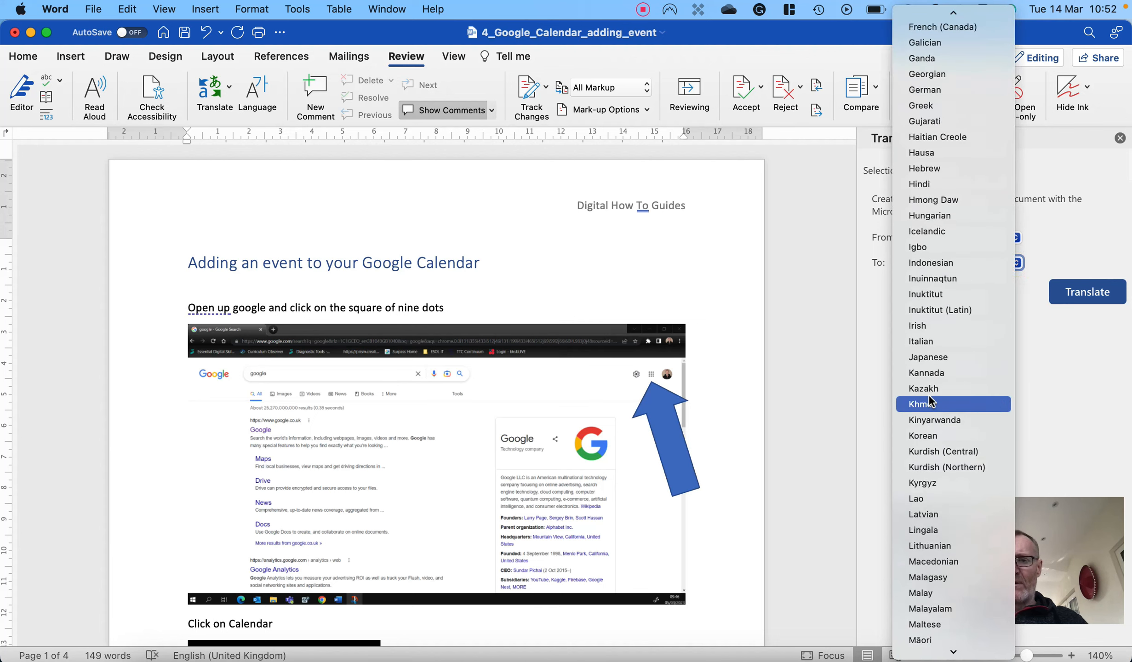
scroll(931, 400, down, 10)
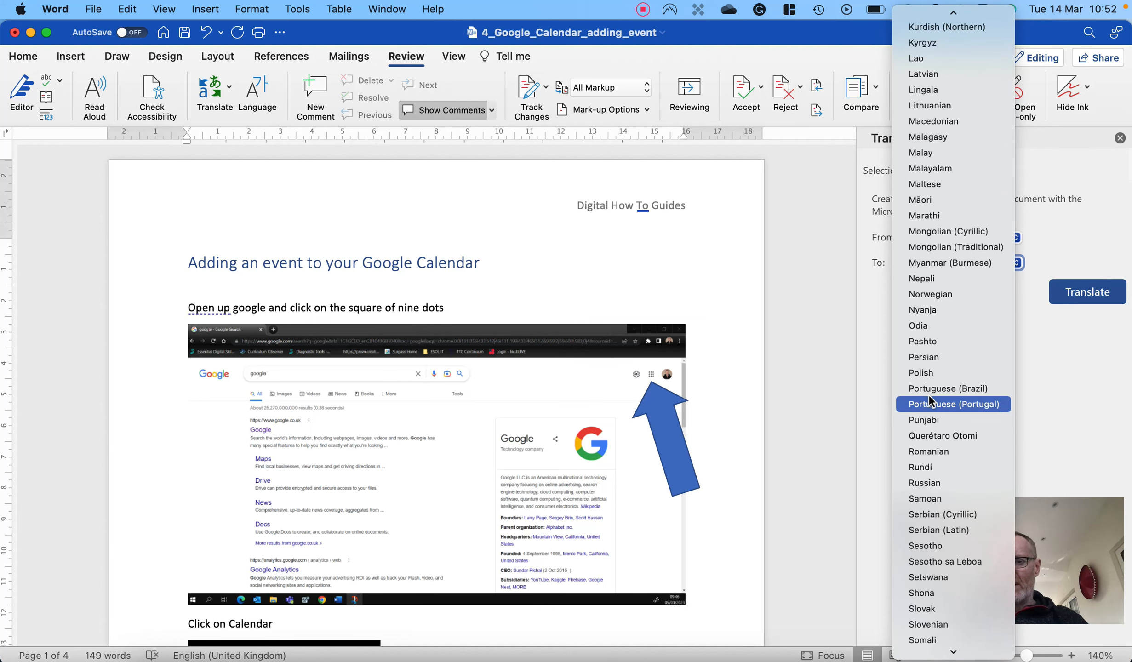
scroll(930, 400, down, 5)
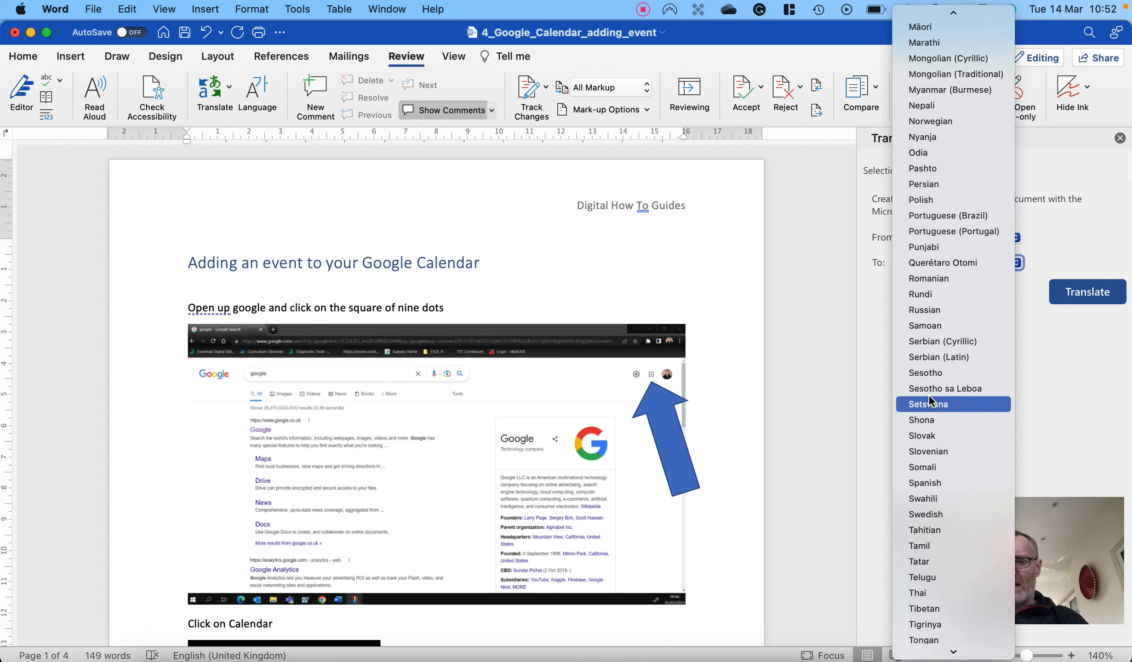
click(941, 592)
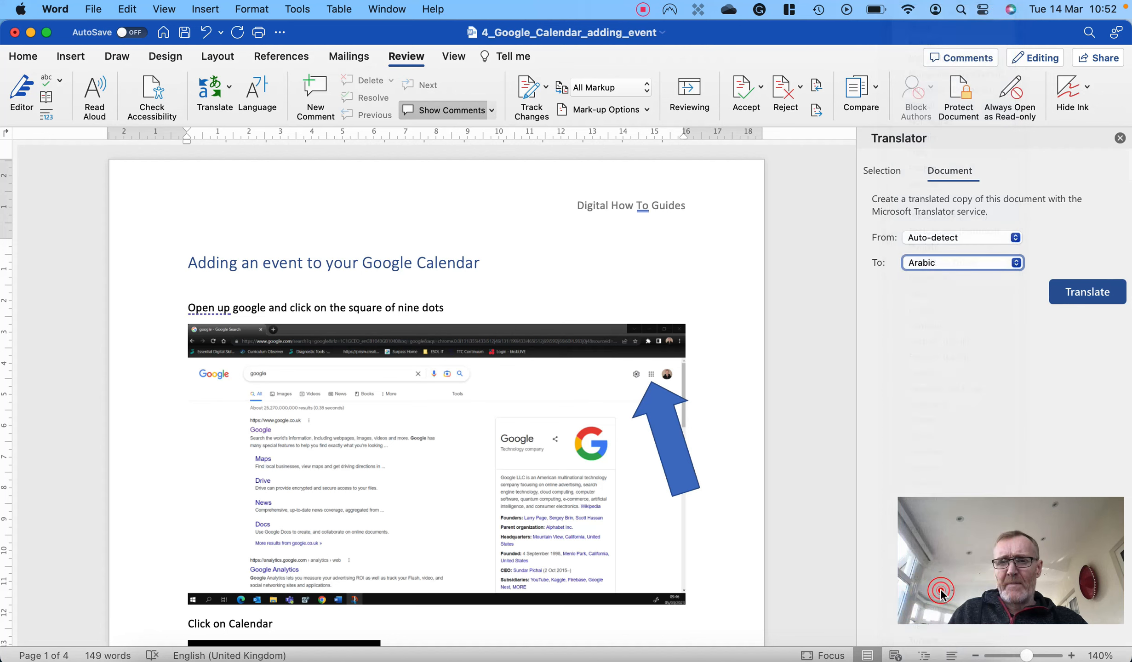
click(1079, 298)
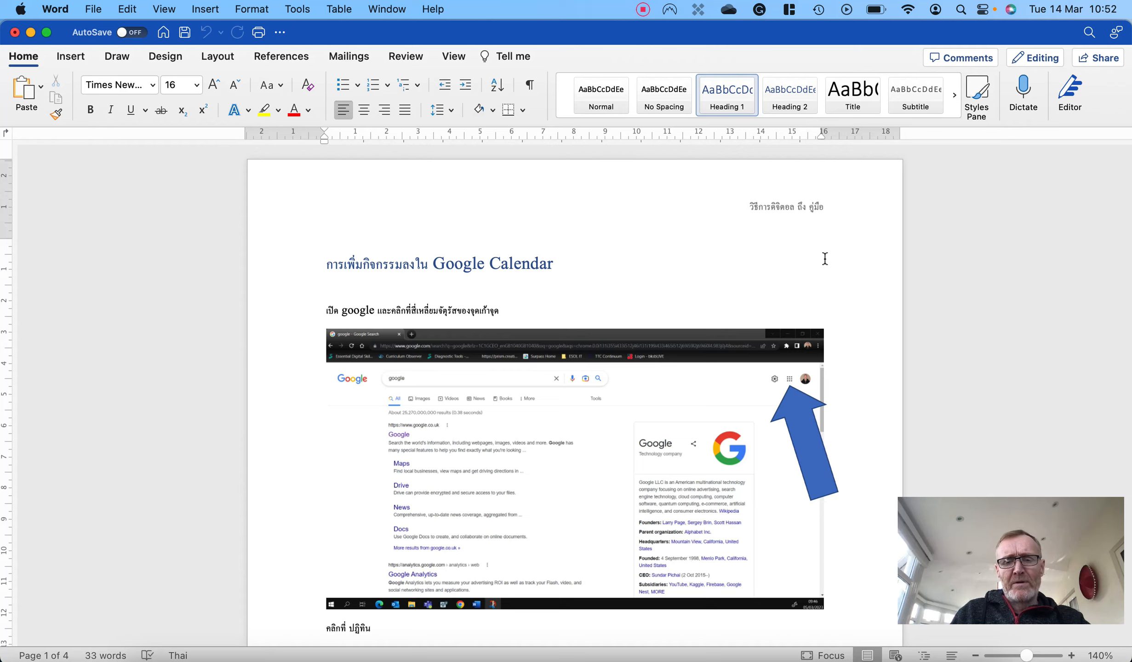
scroll(825, 259, down, 3)
scroll(824, 259, down, 10)
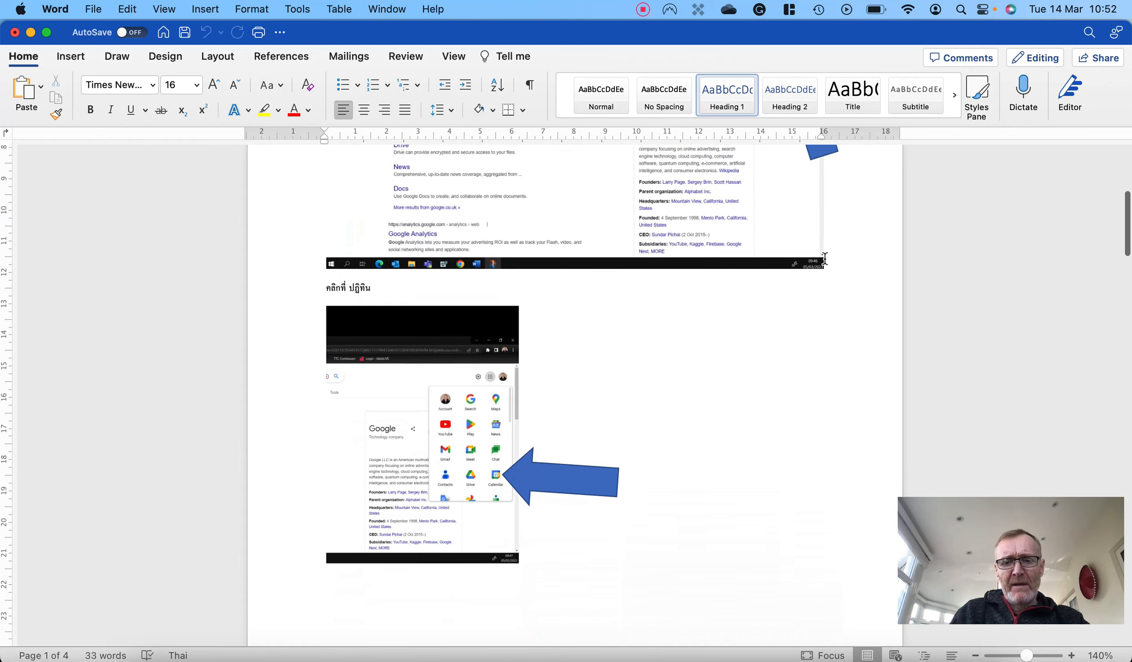